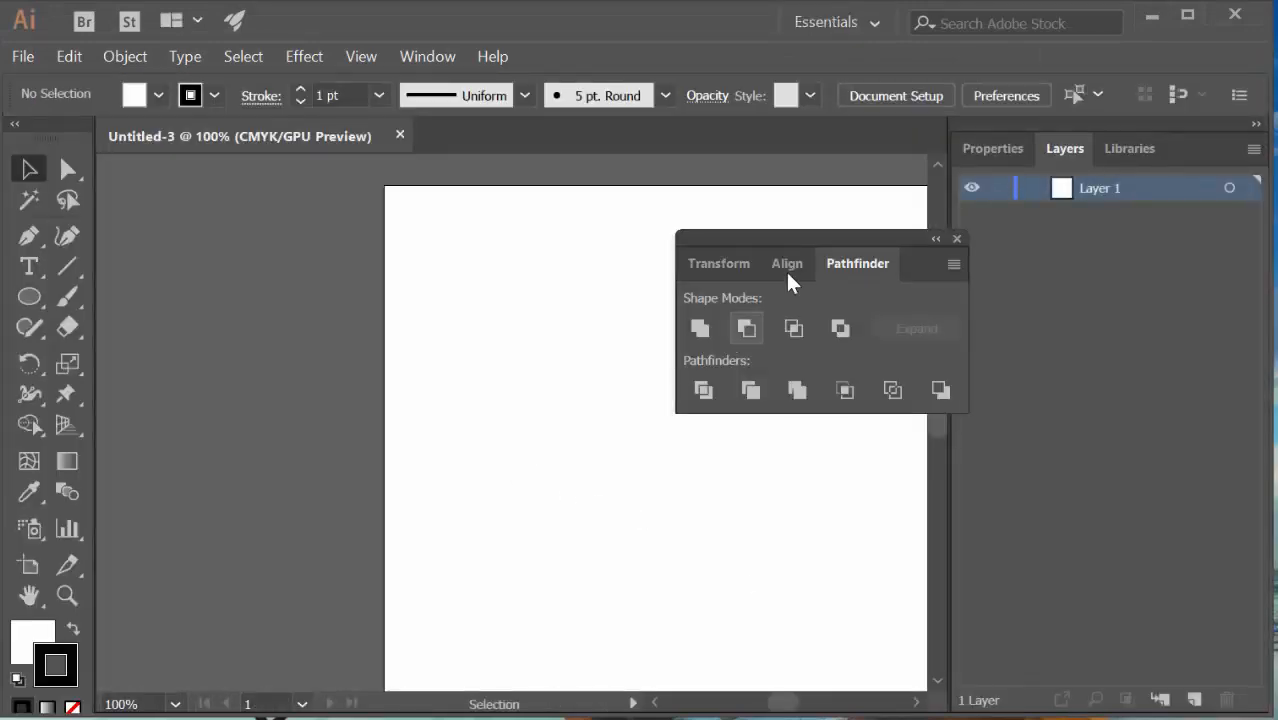
Reset the Essentials workspace to its default layout
left_click(425, 56)
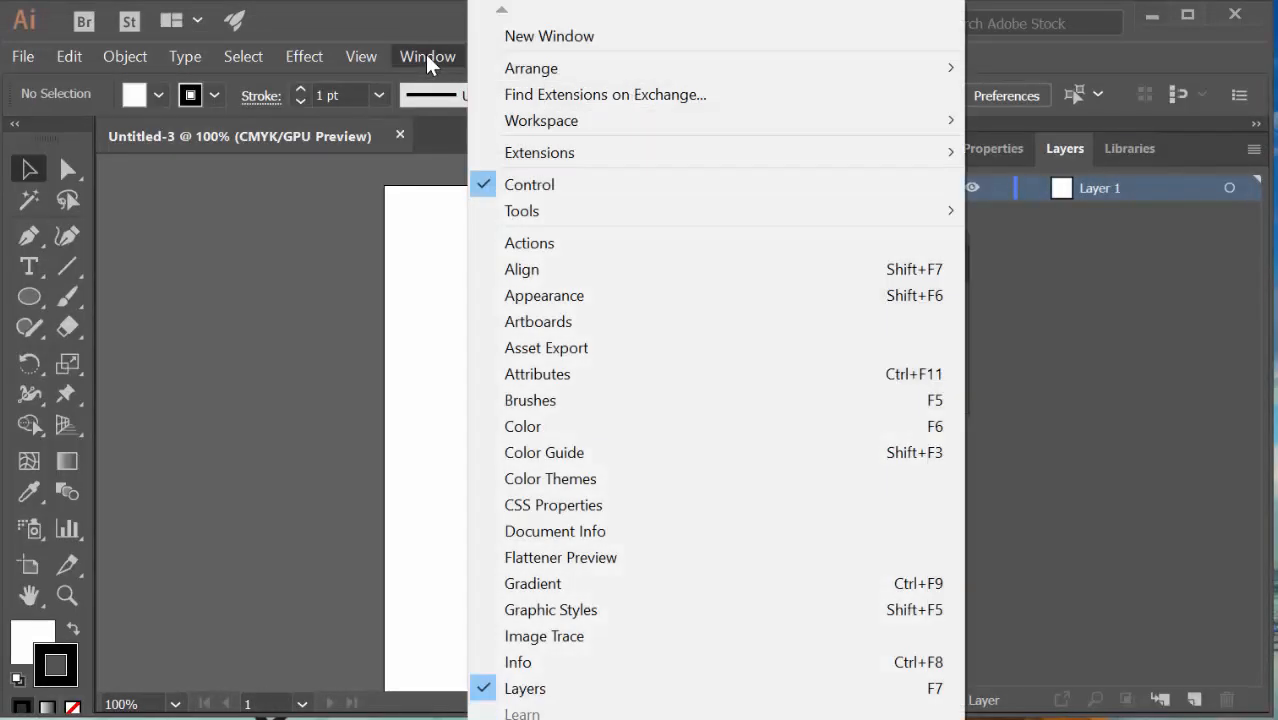
mouse_move(499, 124)
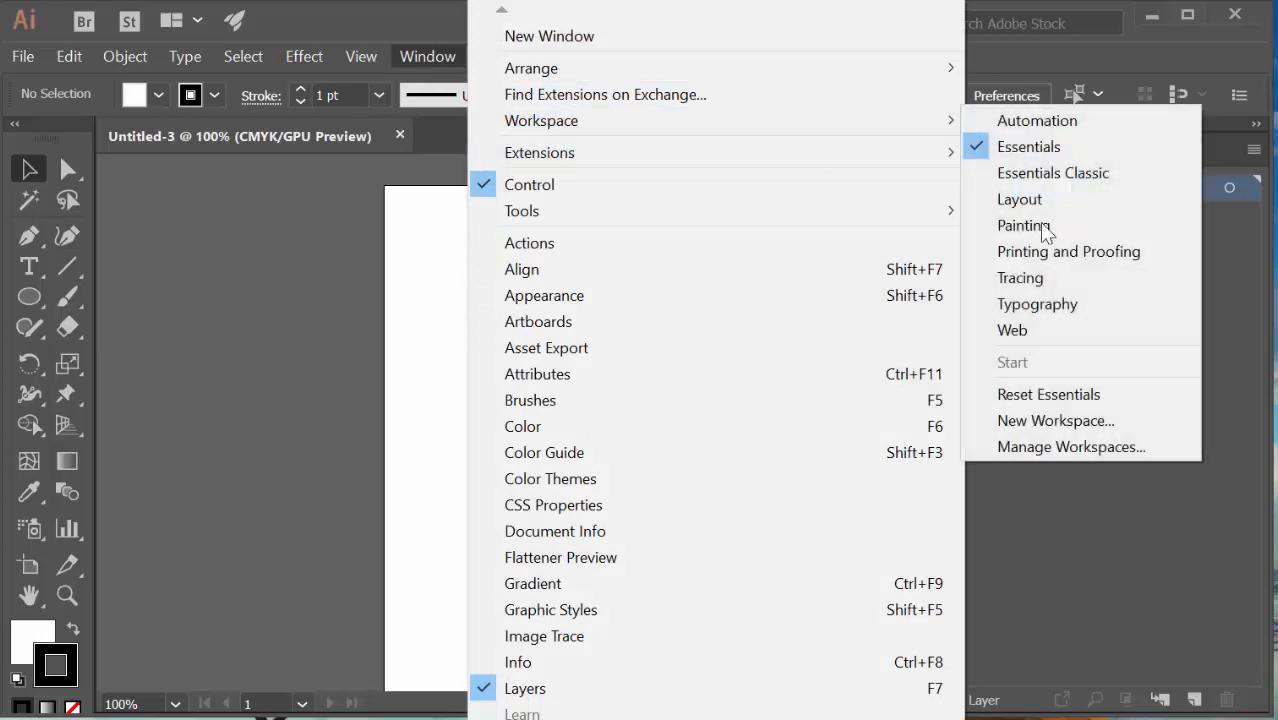
left_click(1093, 396)
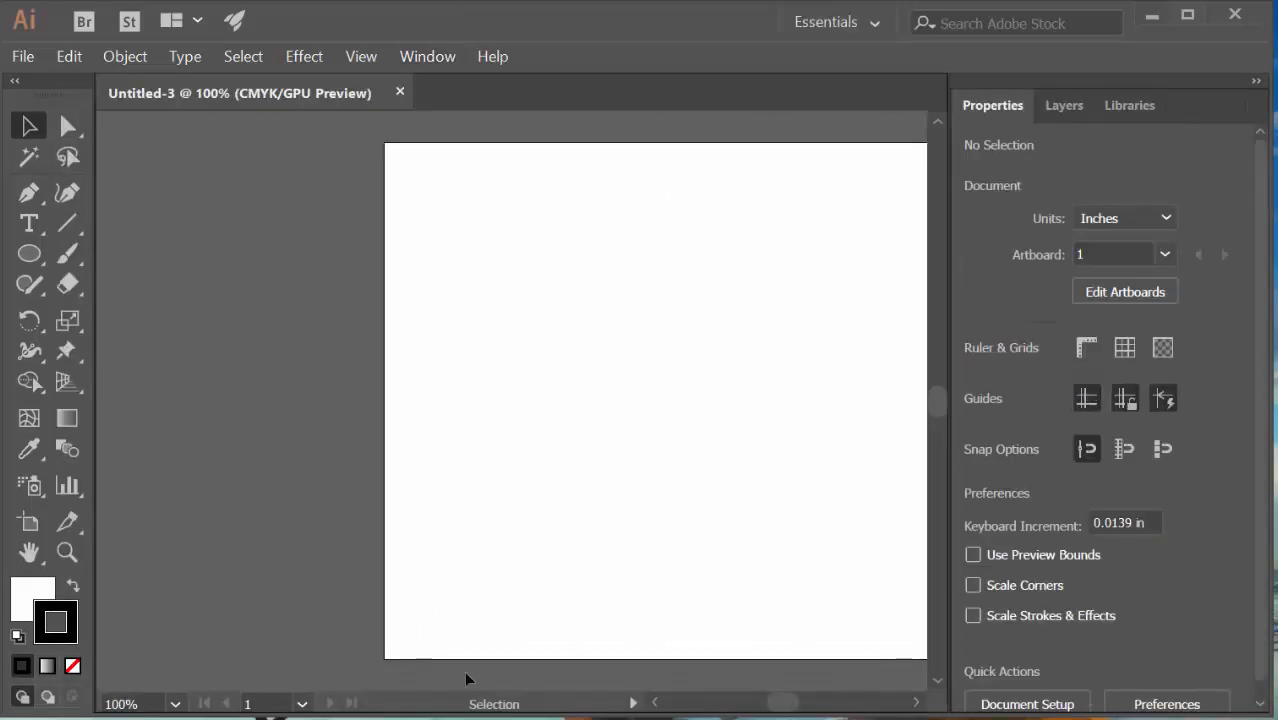
Add point text reading "Point Type" near the artboard's upper-left corner and enlarge it to about 54 pt
left_click_drag(780, 703, 788, 708)
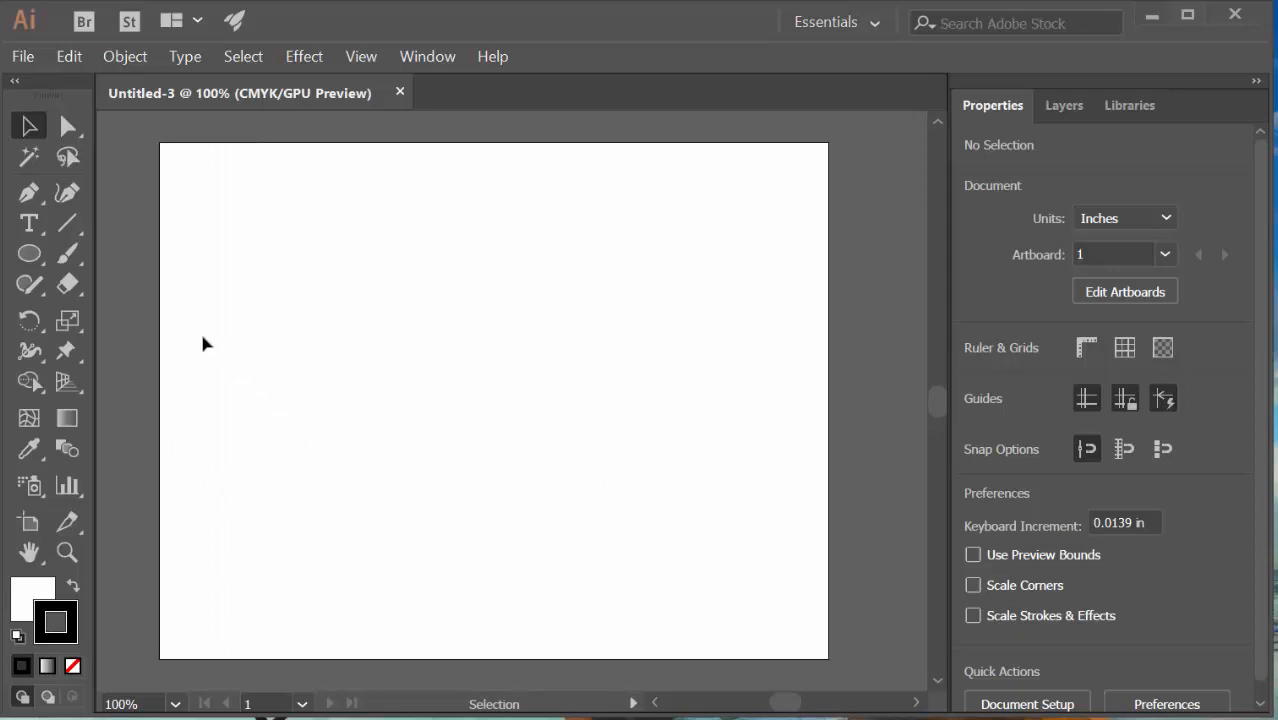
left_click(29, 223)
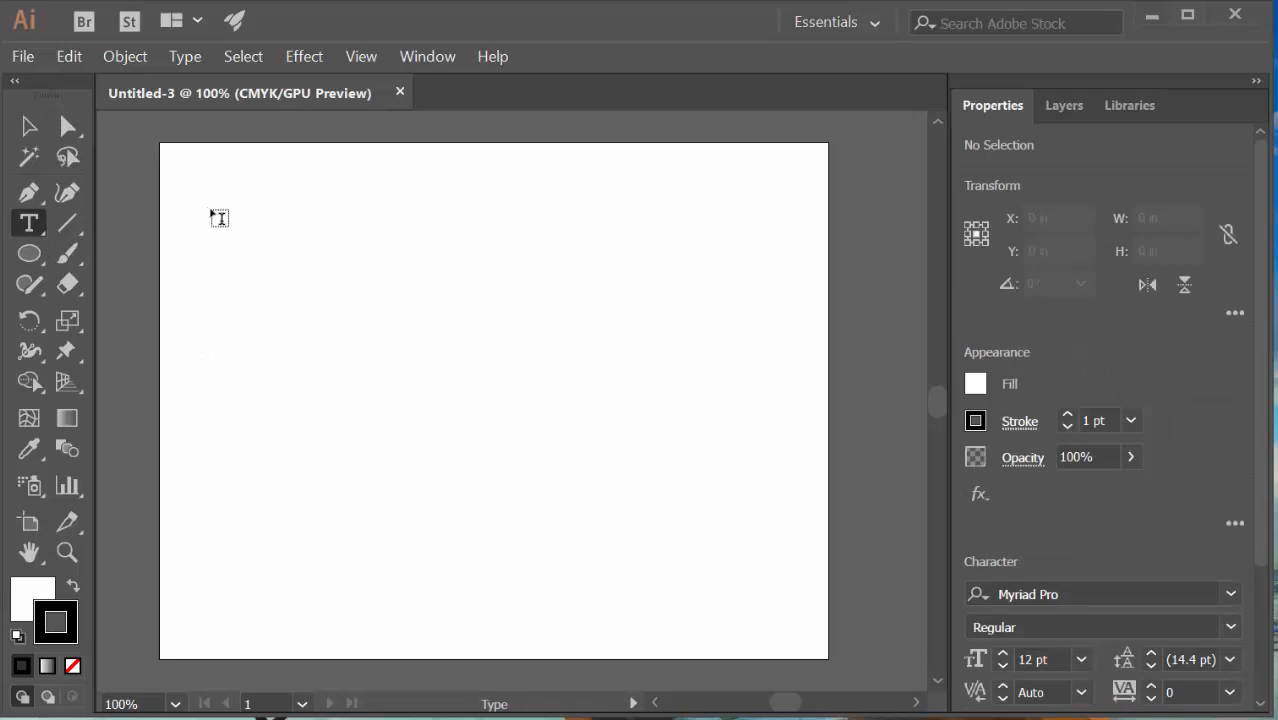
left_click(219, 216)
left_click(221, 208)
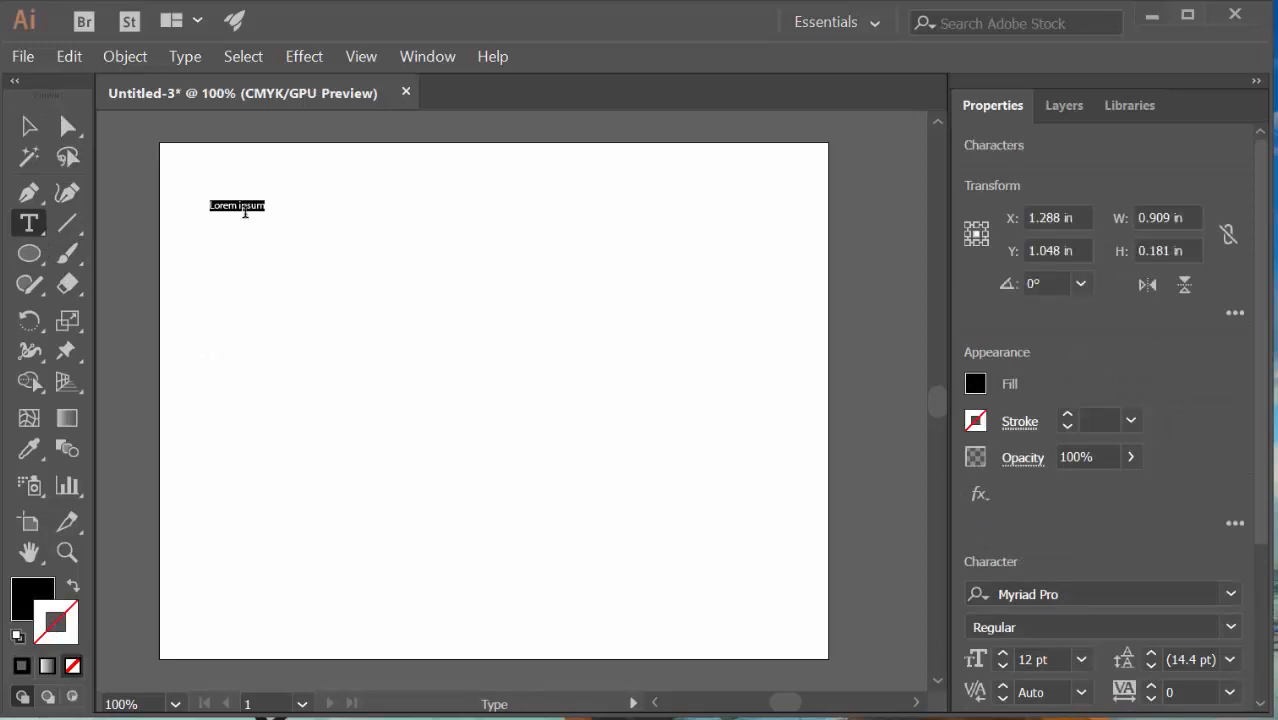
type("Po")
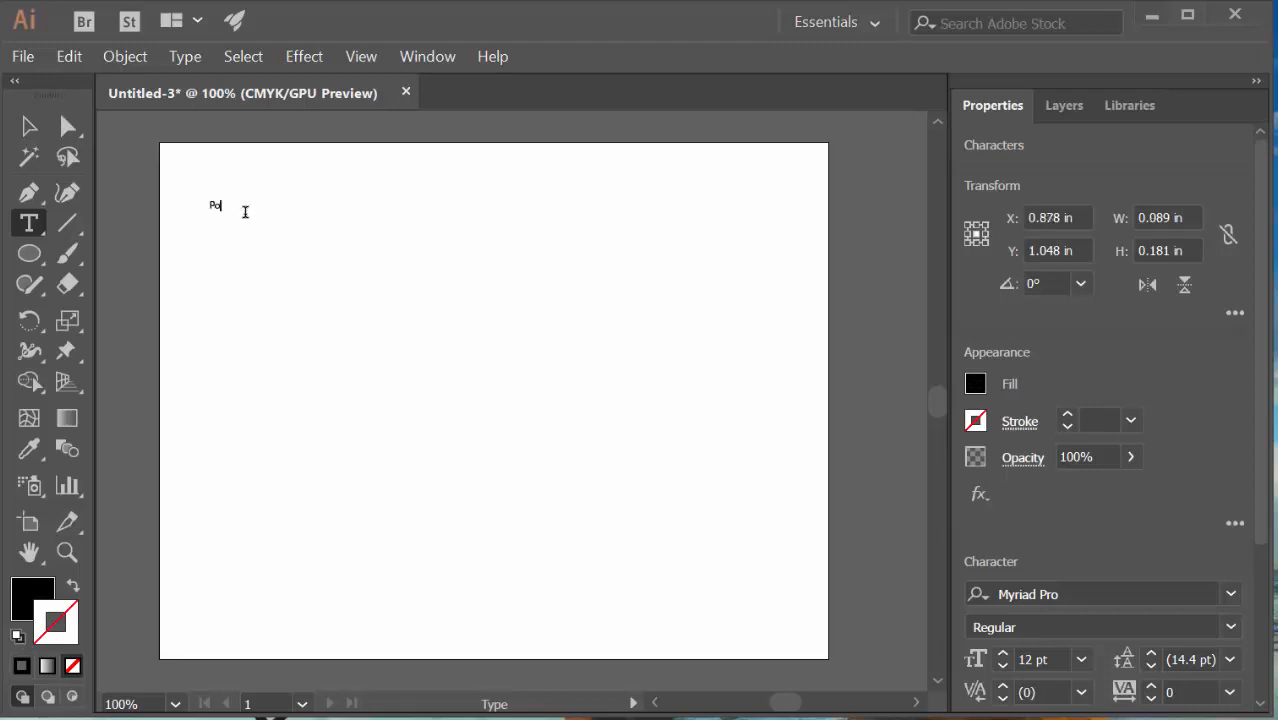
type("int Type")
left_click(30, 126)
left_click_drag(253, 213, 388, 226)
Draw a vertical line about 6.67 in long just beyond the right end of the Point Type text
left_click(67, 223)
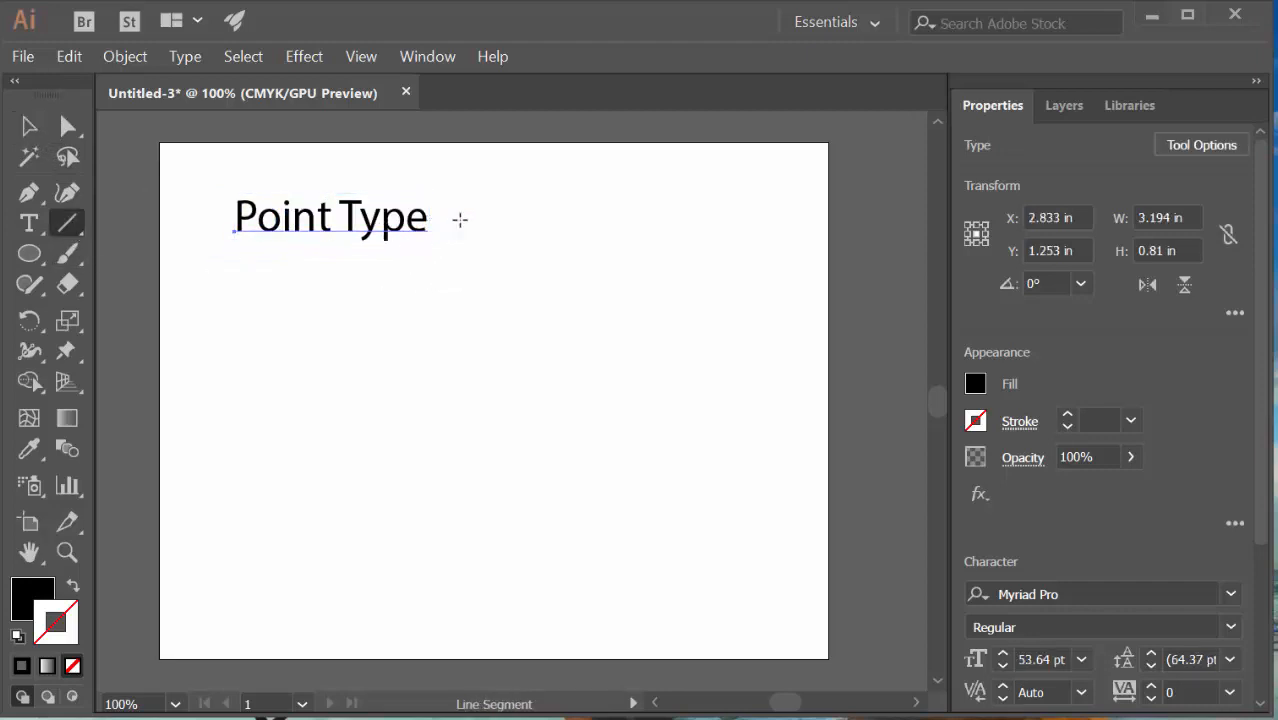
left_click_drag(473, 200, 494, 604)
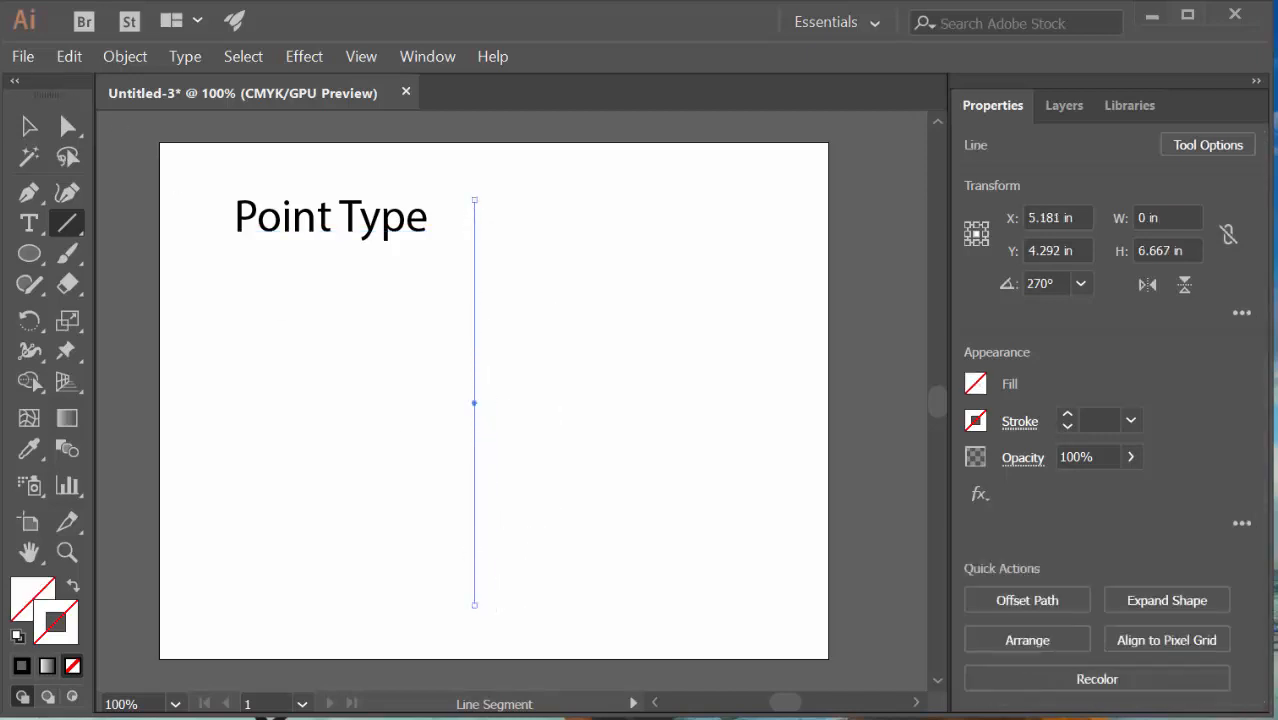
key("v")
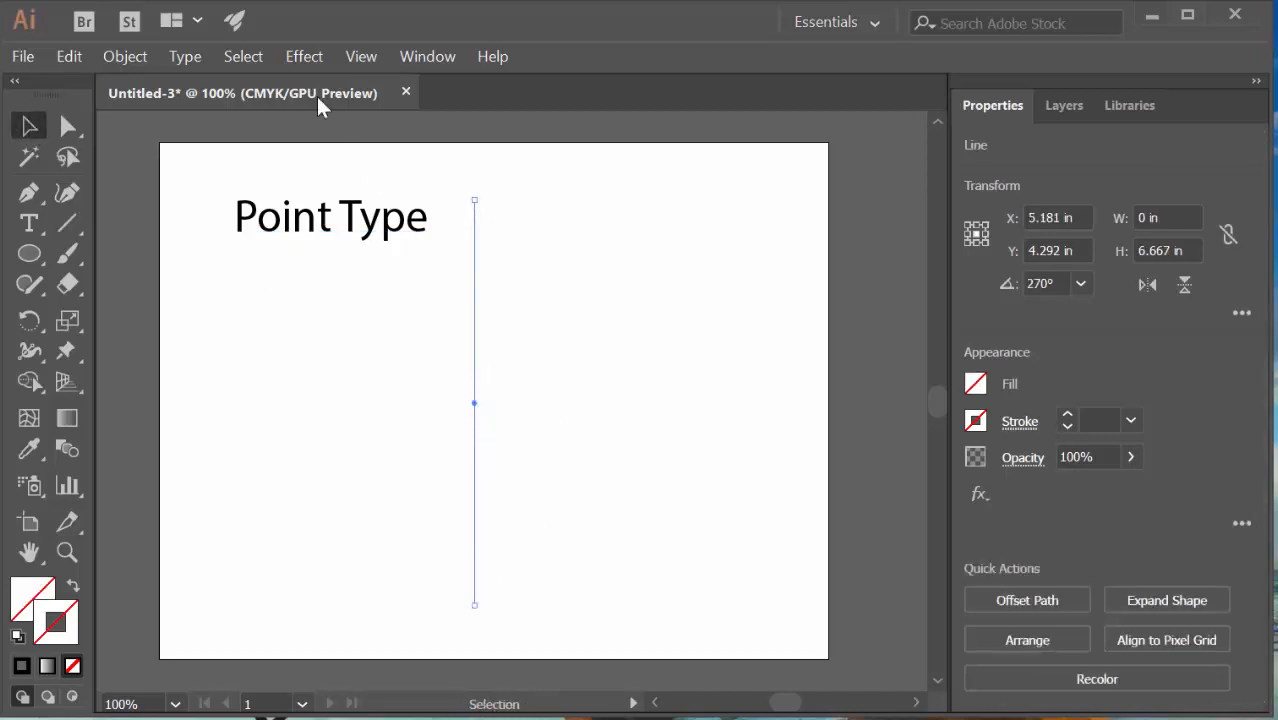
Try to give the line a black stroke (000000) with the Color Picker
double_click(66, 616)
left_click_drag(490, 461, 448, 519)
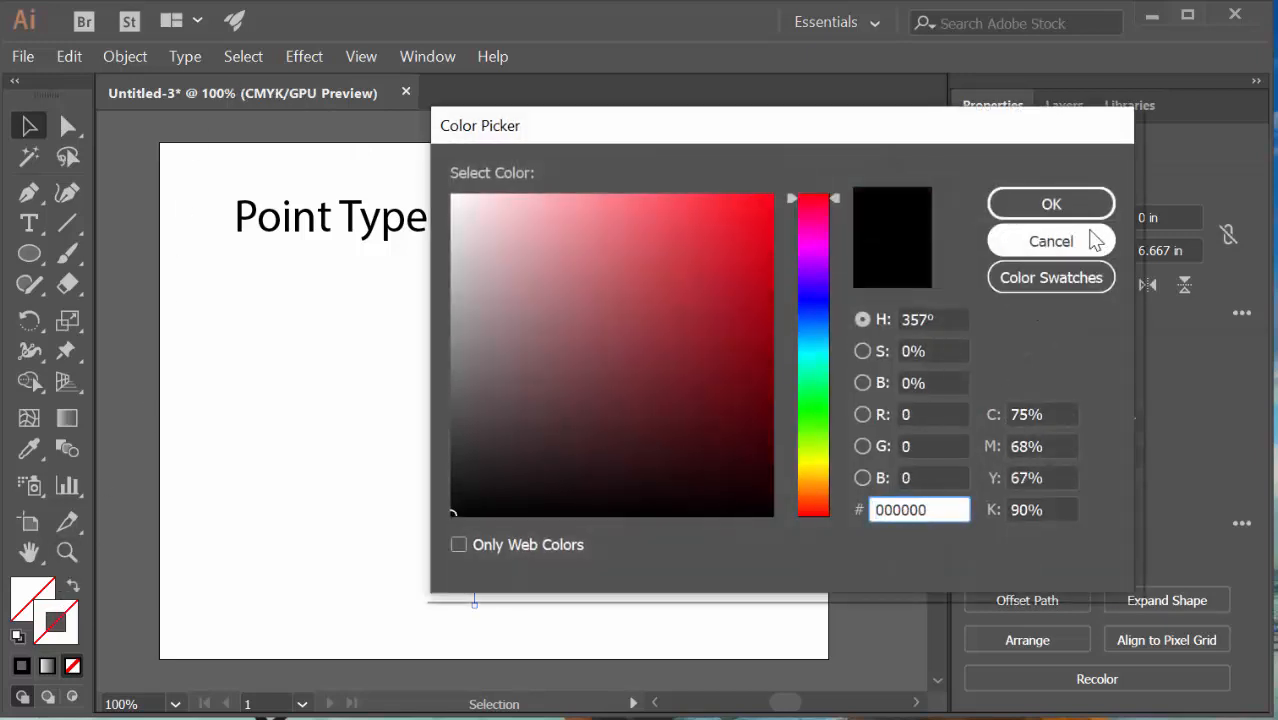
left_click(1071, 205)
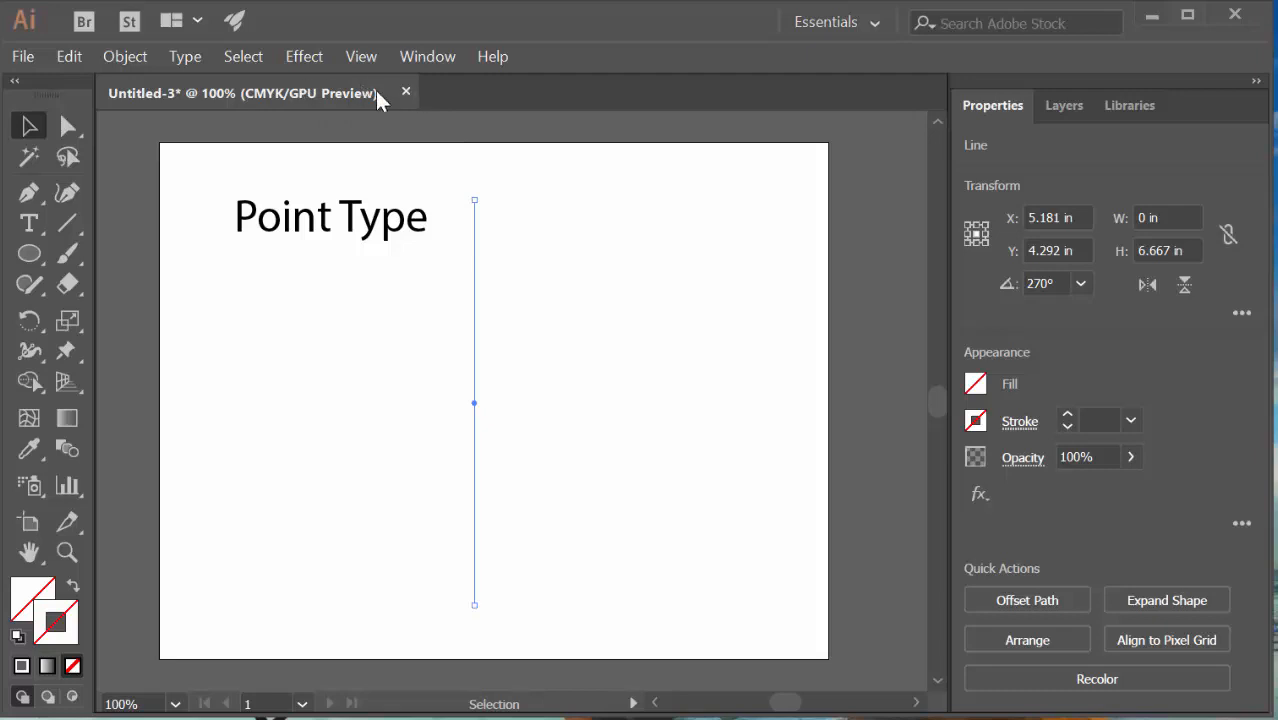
Display the Control panel and give the vertical line a black 4 pt stroke
left_click(429, 57)
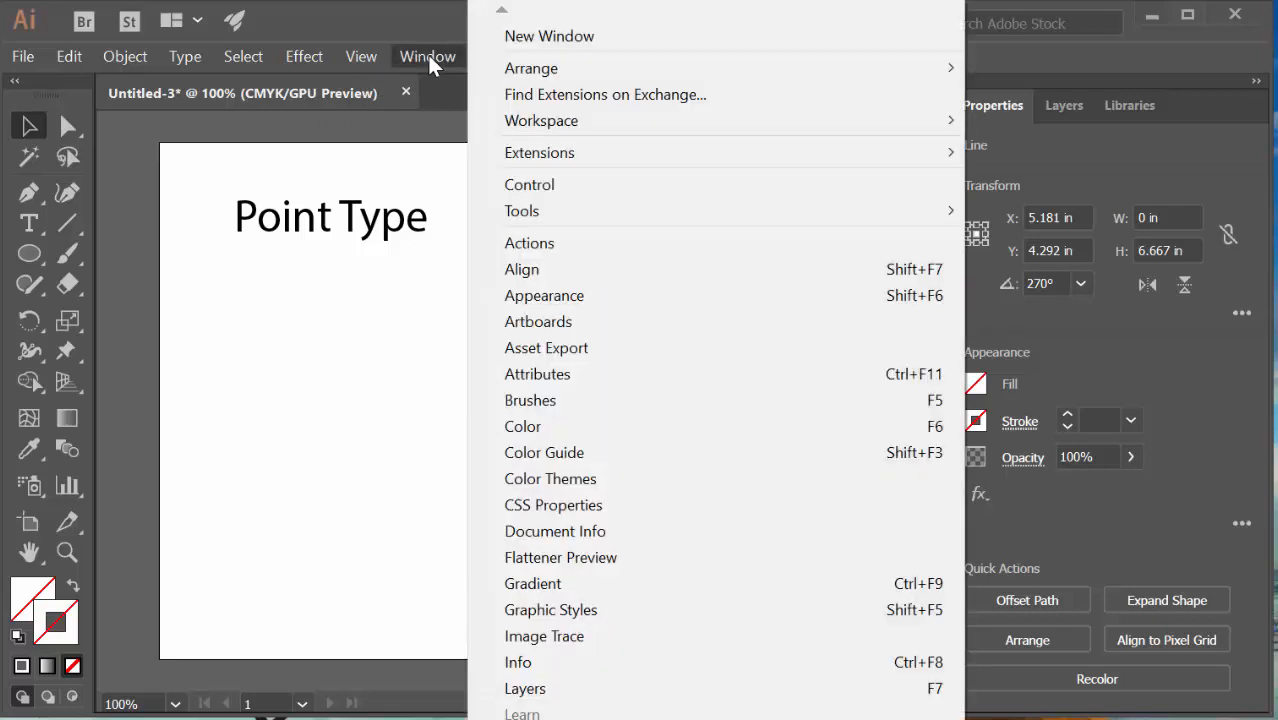
left_click(530, 185)
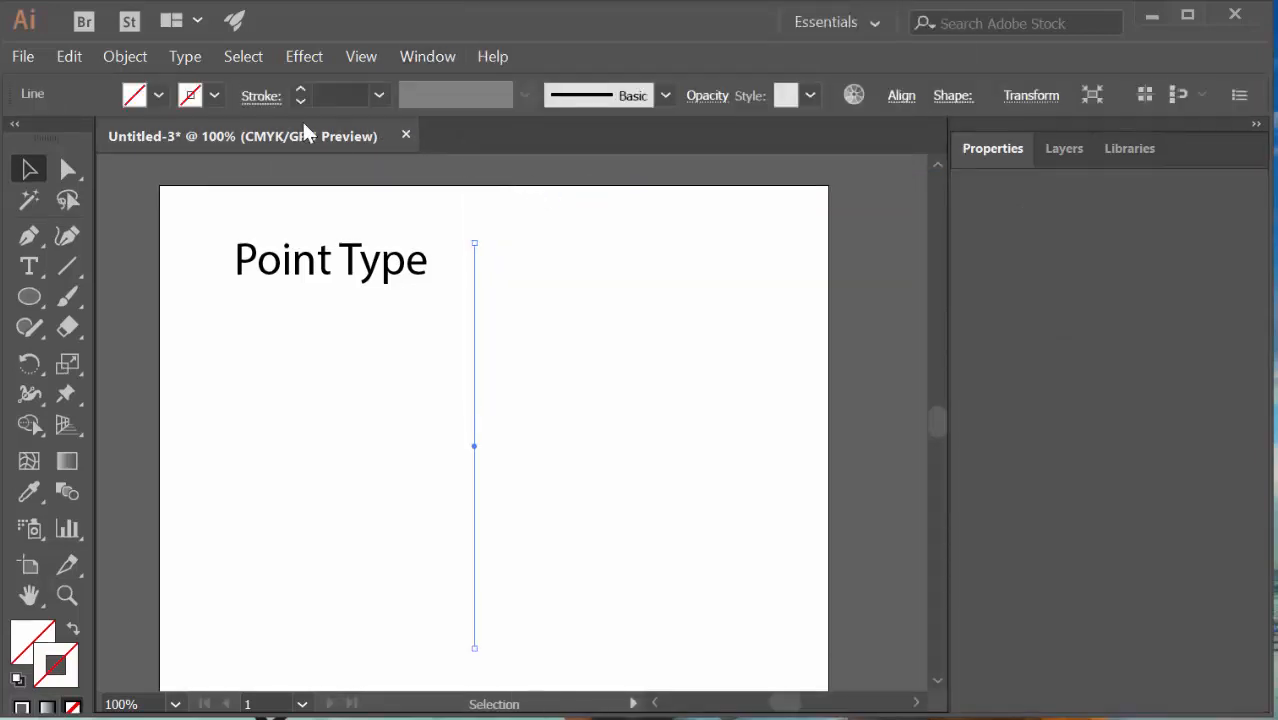
left_click(214, 95)
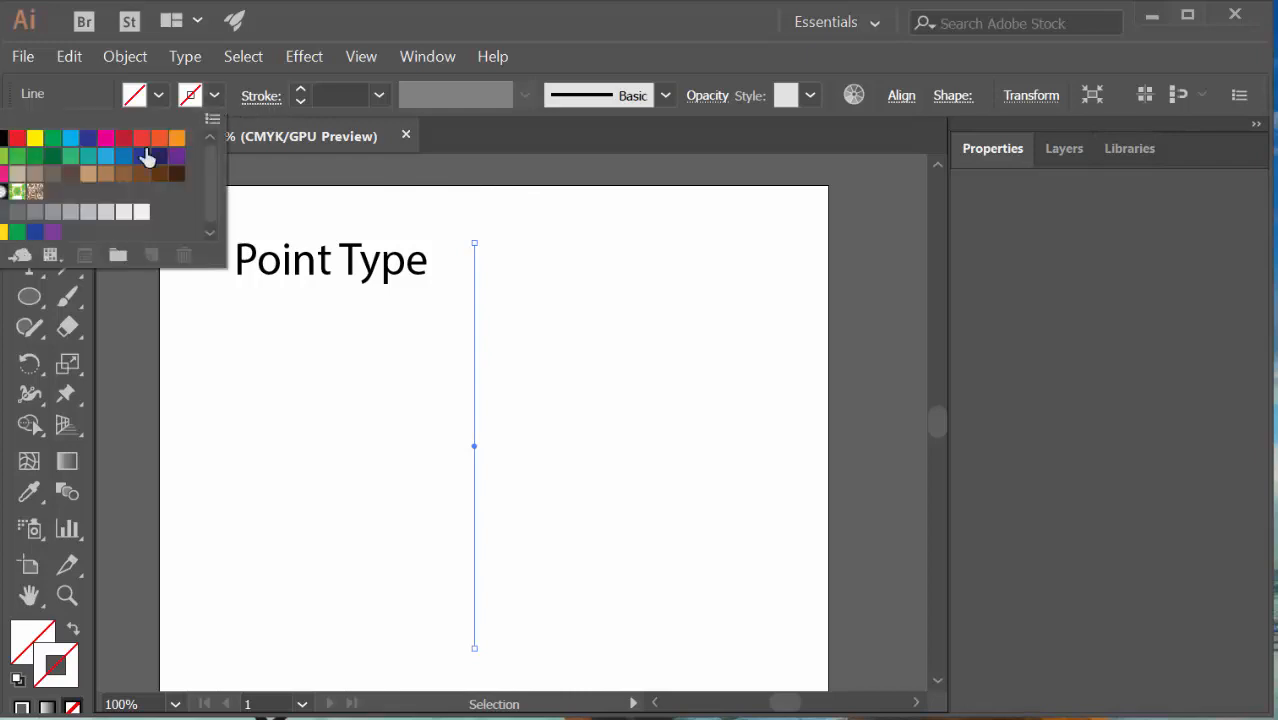
left_click(4, 138)
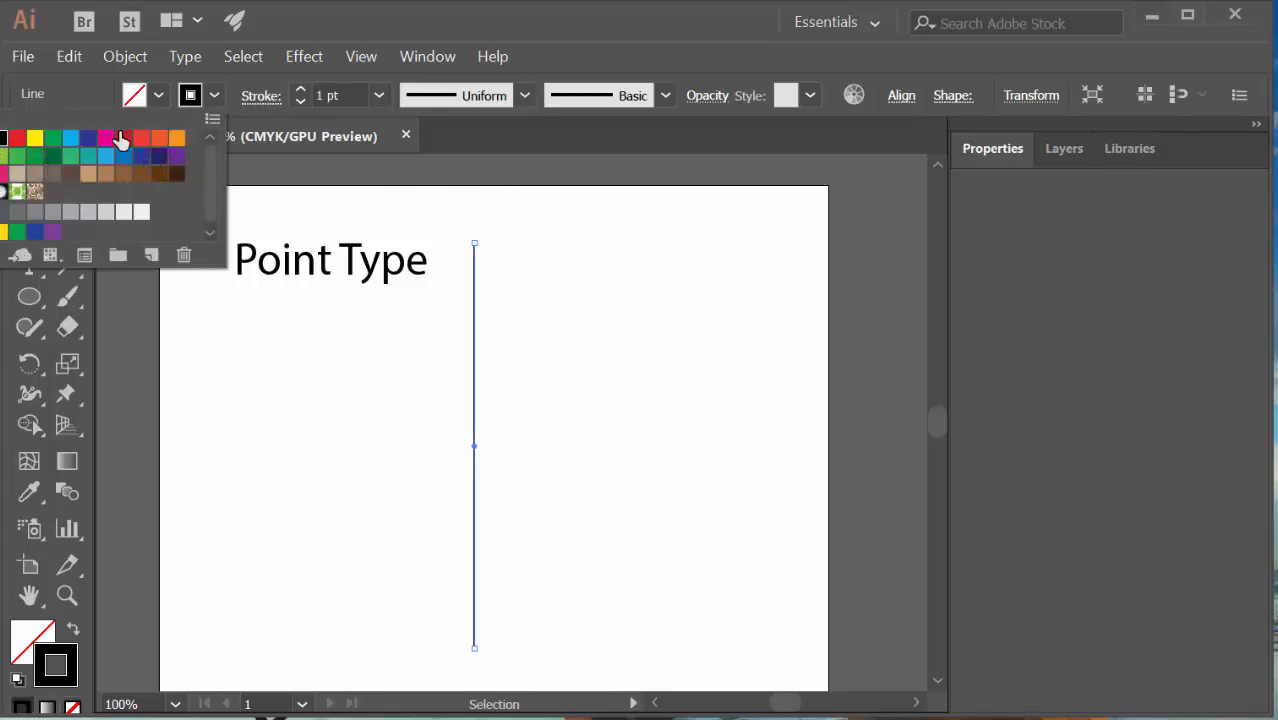
left_click(299, 89)
left_click(299, 89)
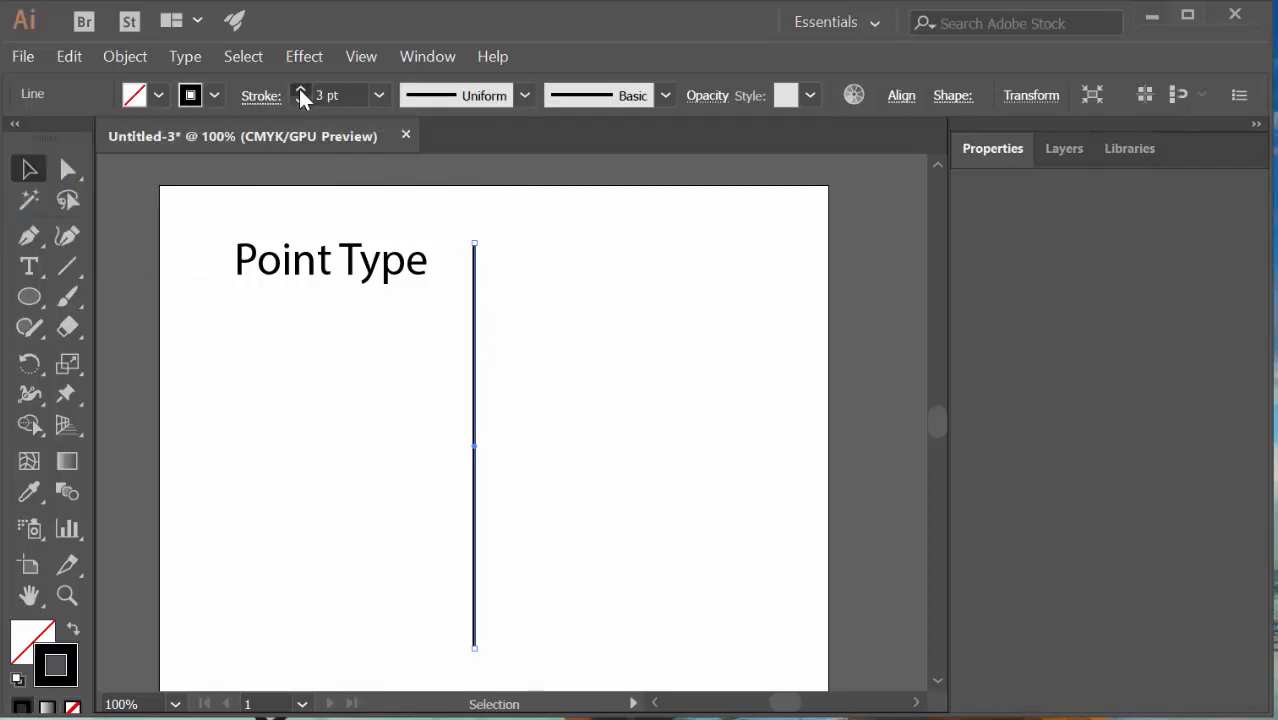
left_click(299, 89)
Center the vertical line horizontally relative to the artboard
left_click(426, 56)
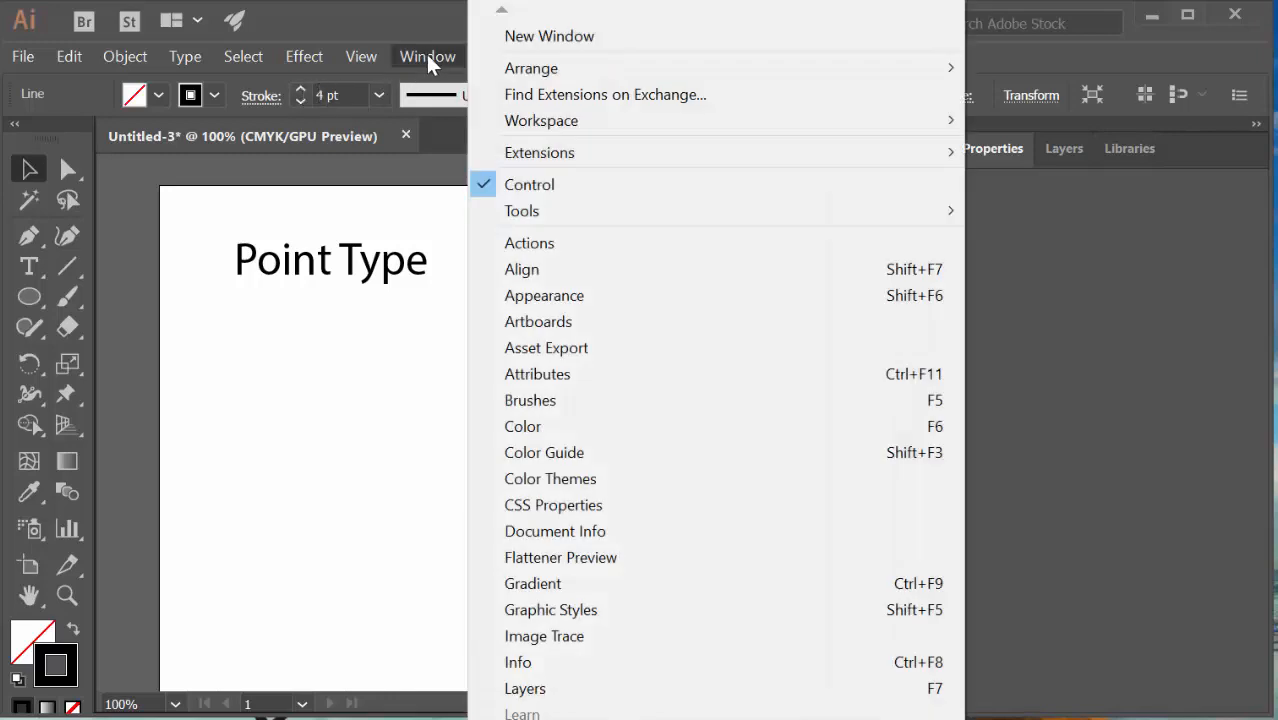
left_click(515, 269)
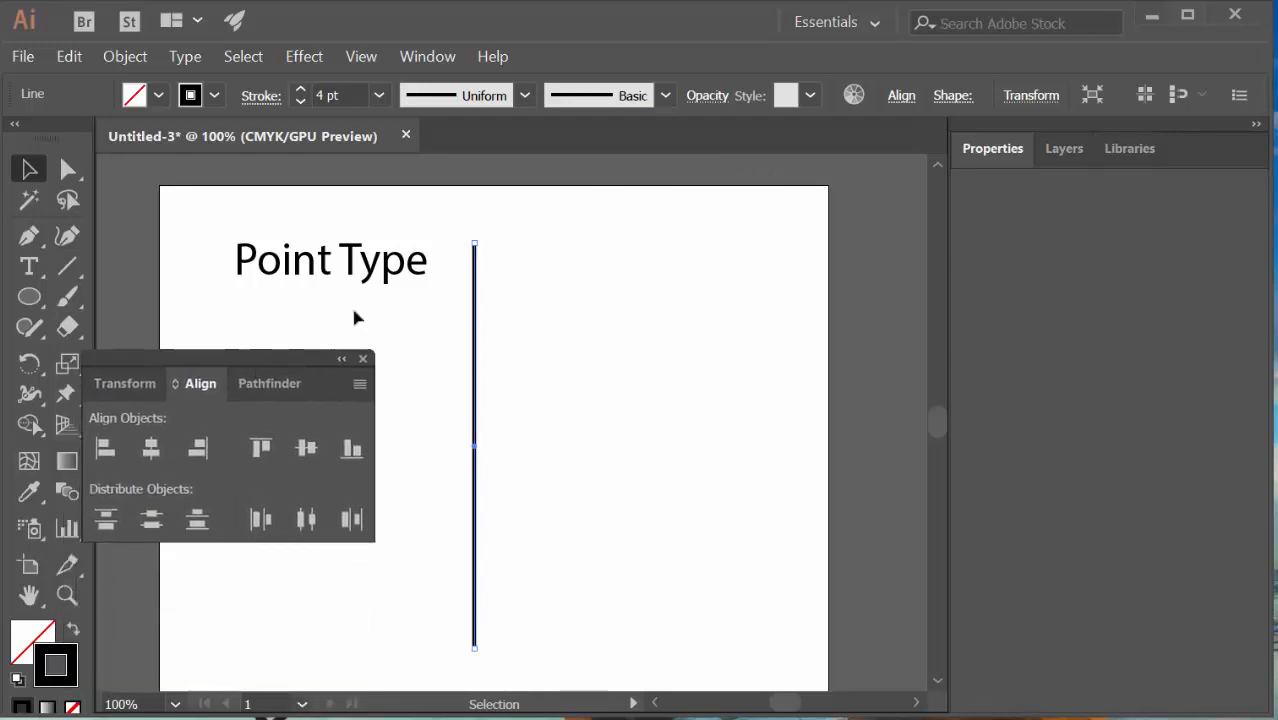
left_click(902, 97)
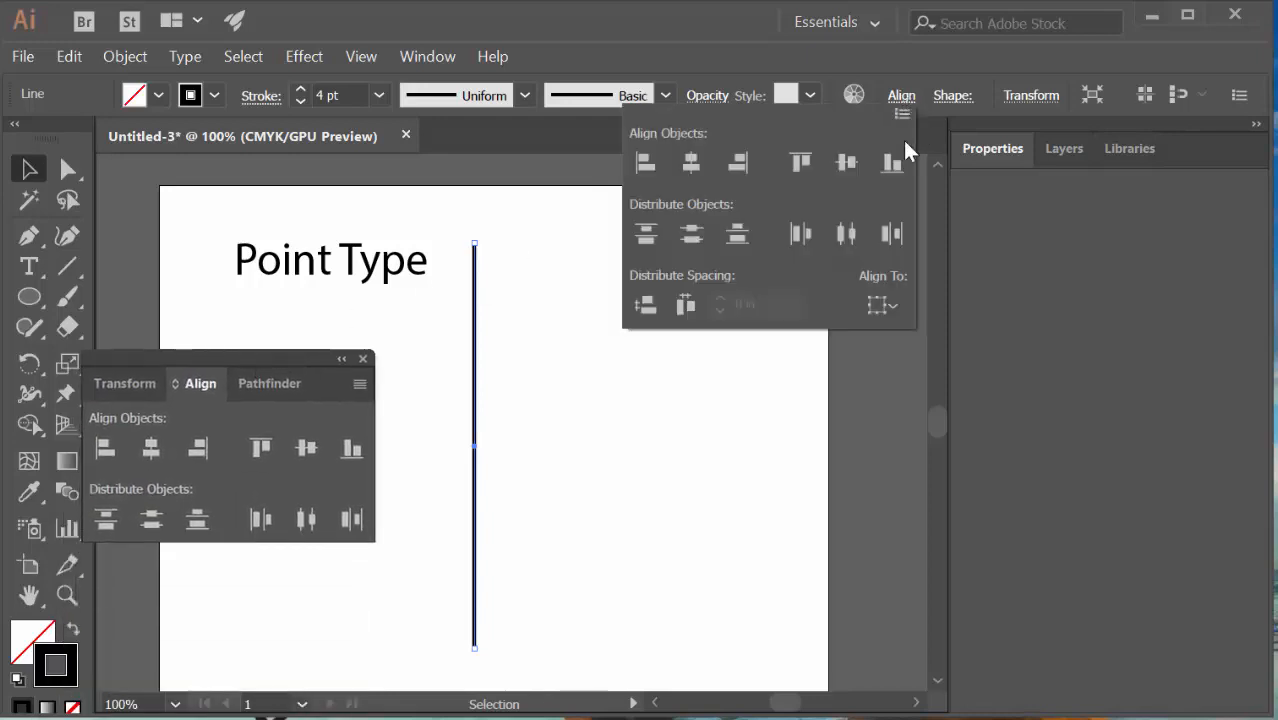
left_click(891, 298)
left_click(907, 377)
left_click(700, 161)
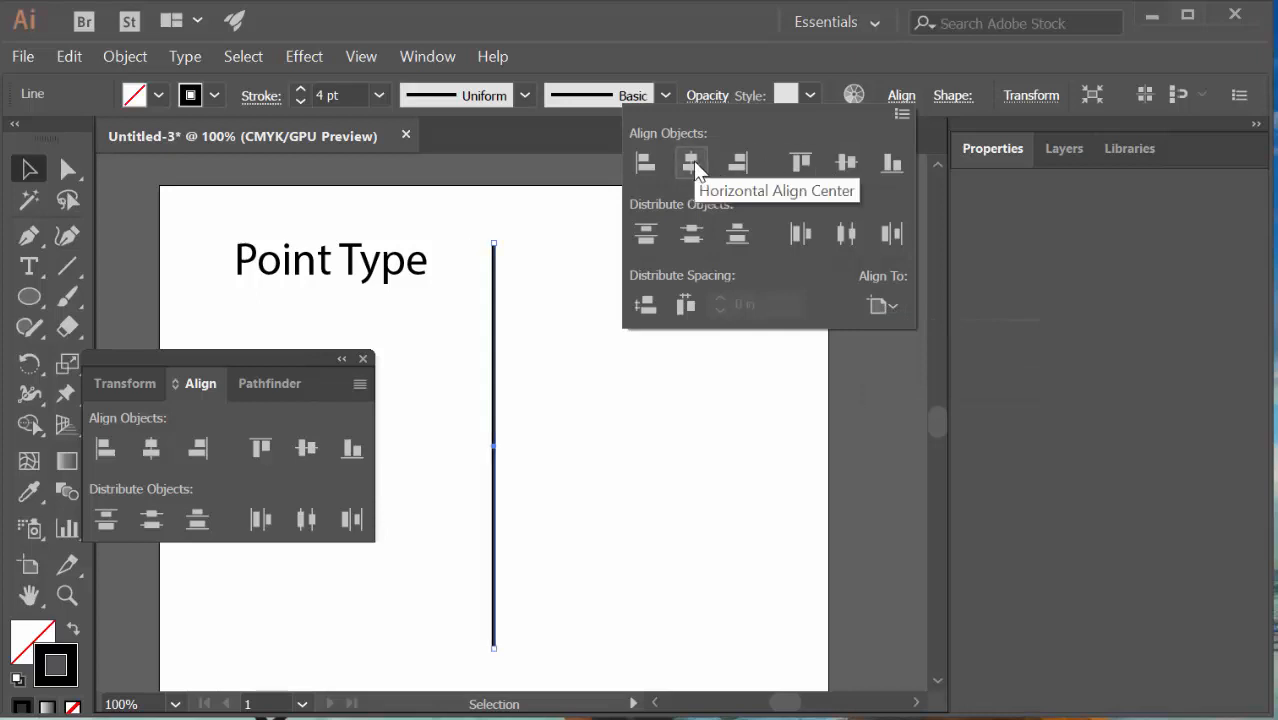
left_click(362, 359)
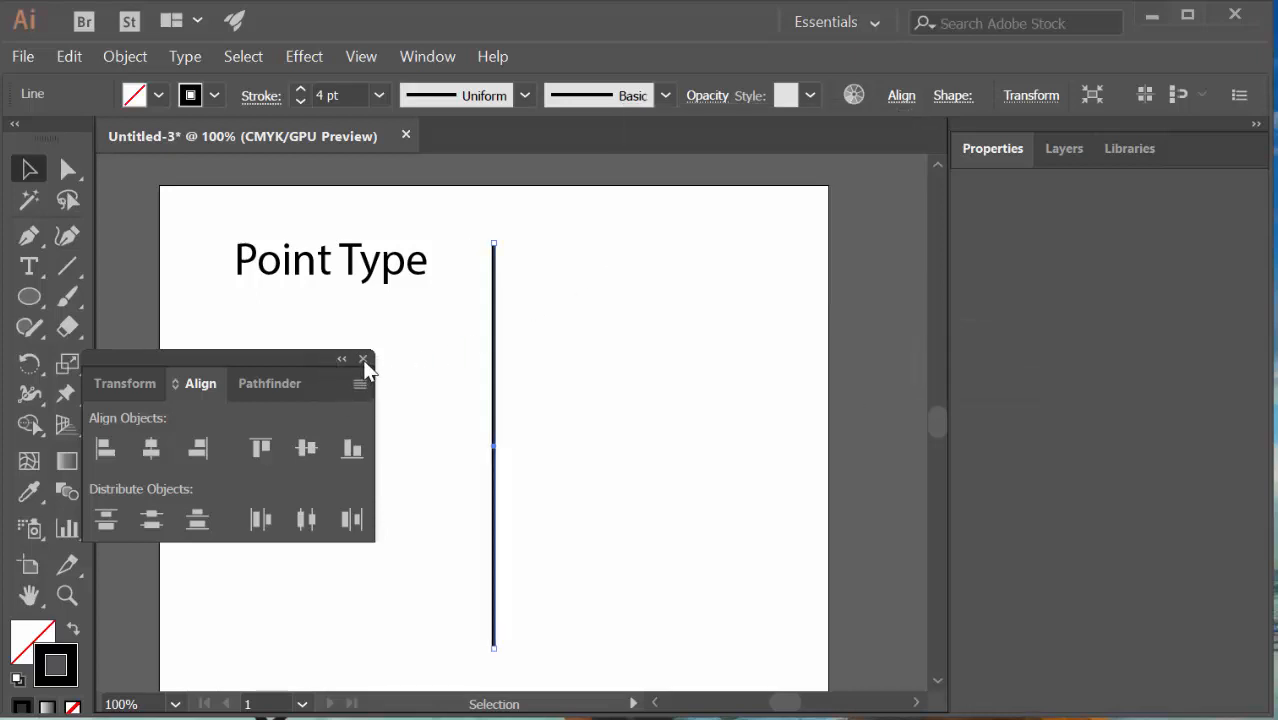
left_click(362, 359)
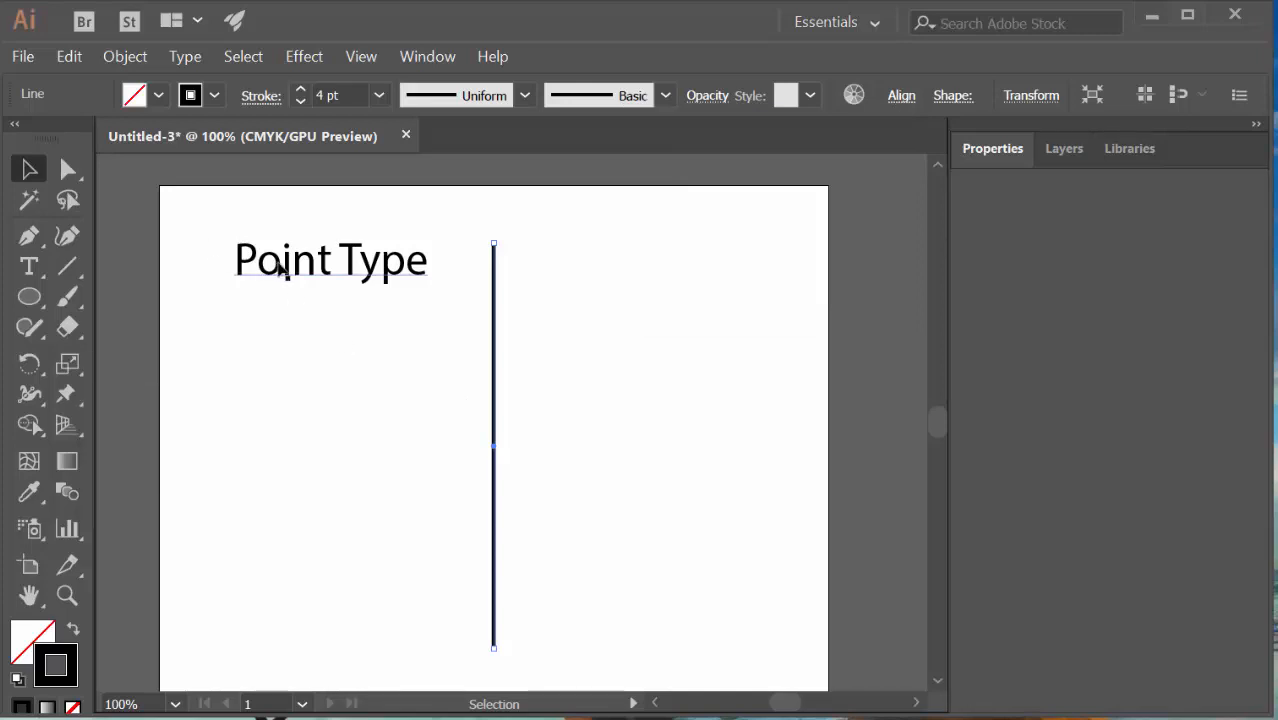
Duplicate the Point Type heading to the other side of the line and change the copy's text to "Area Type"
left_click_drag(281, 268, 597, 268)
double_click(598, 268)
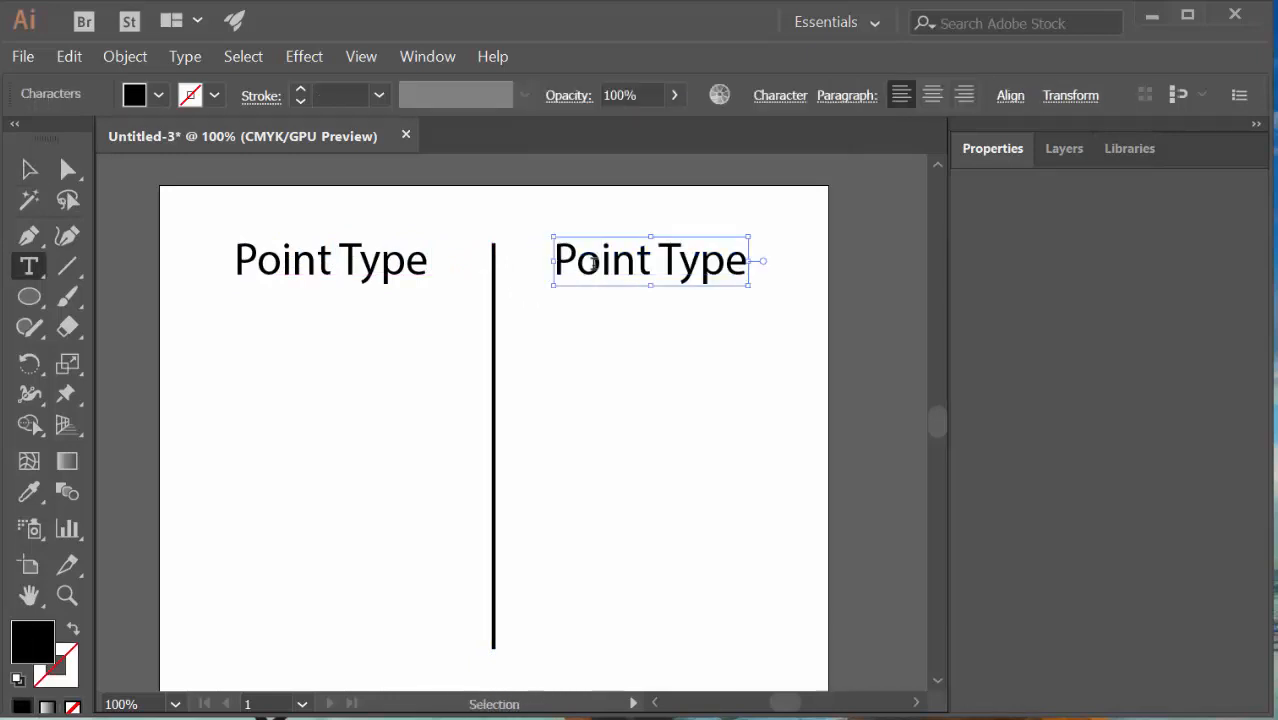
key("ctrl+a")
type("A")
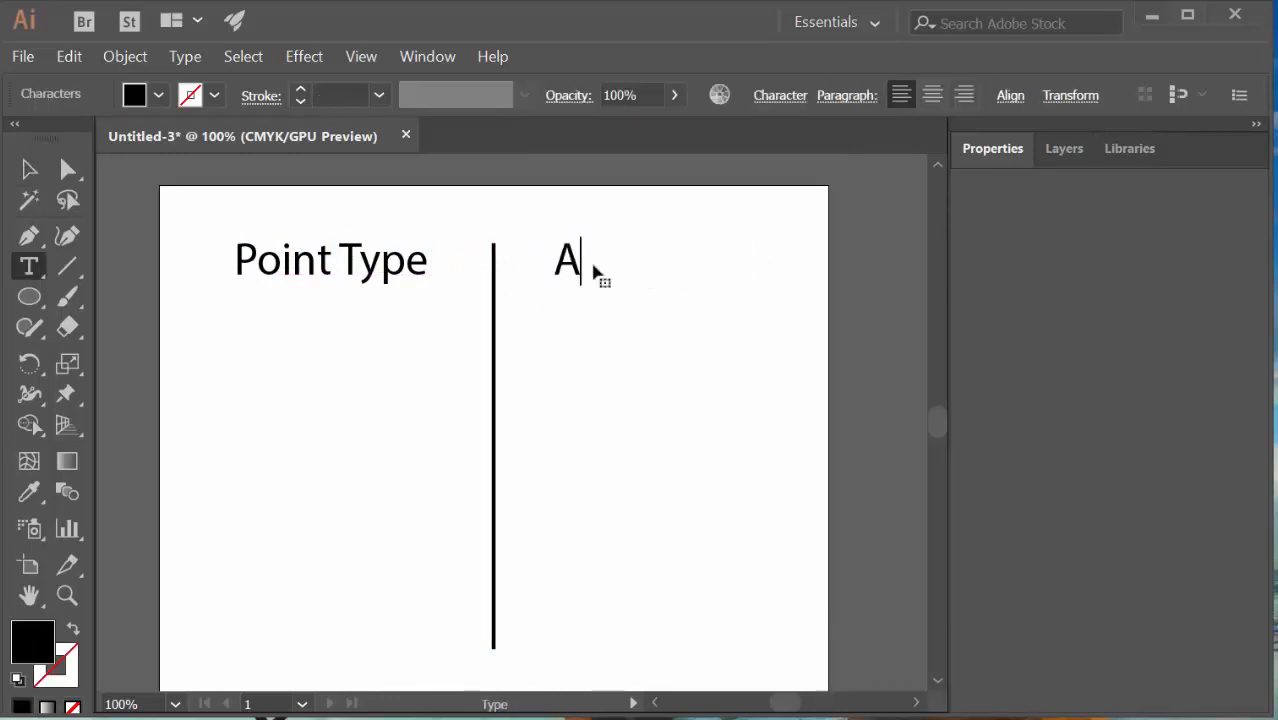
type("rea type")
key("BackSpace")
key("BackSpace")
key("BackSpace")
key("BackSpace")
type("Tyupe")
key("BackSpace")
key("BackSpace")
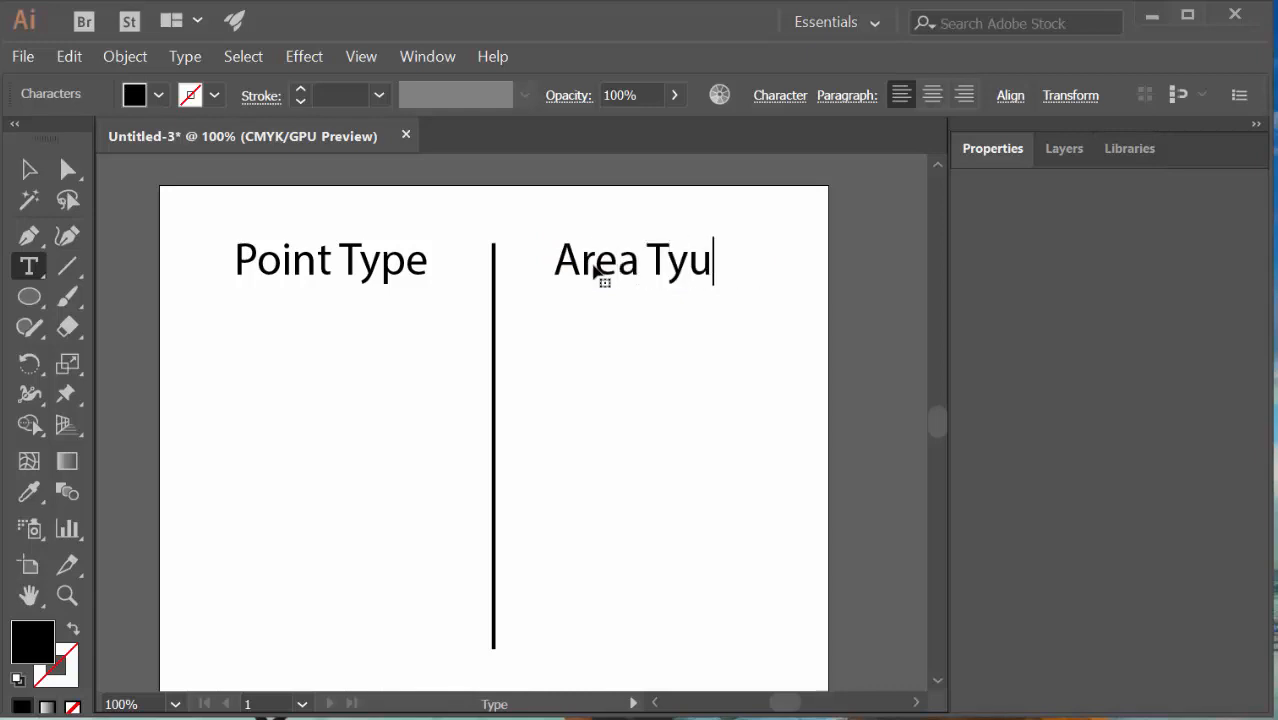
key("BackSpace")
type("e")
key("BackSpace")
type("pe")
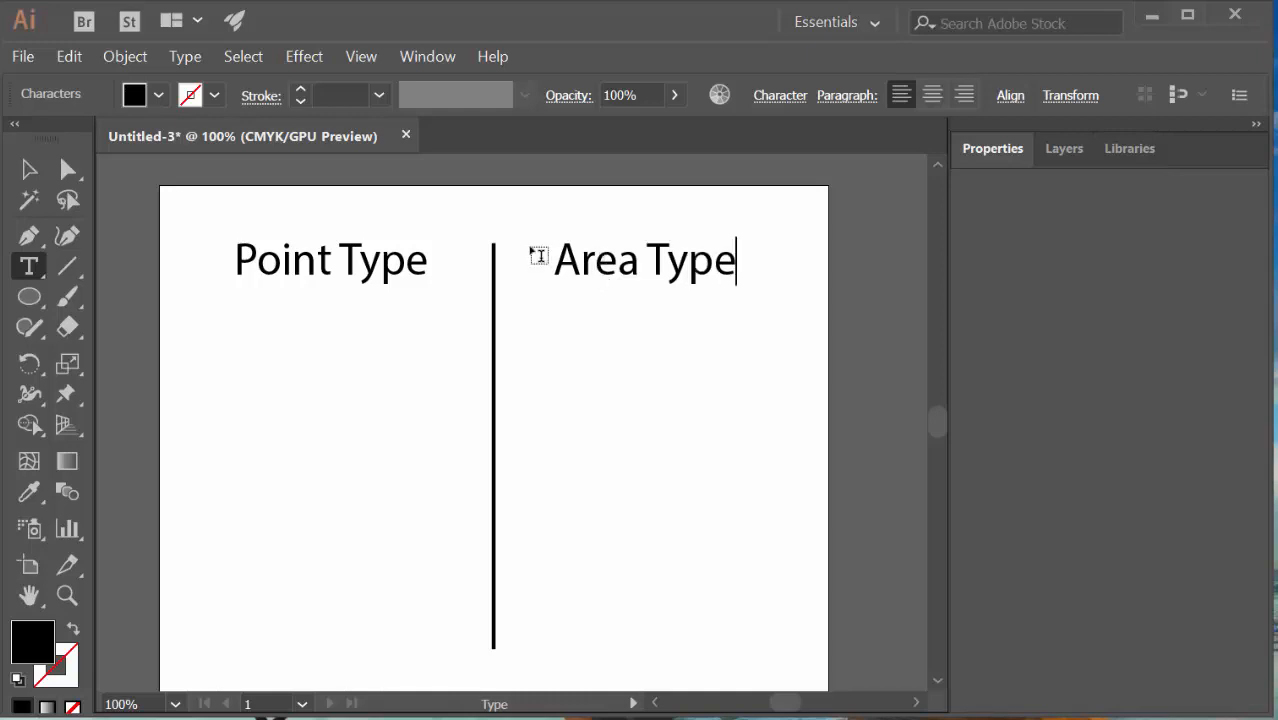
left_click(28, 172)
Select the Point Type and Area Type headings together and change the Align To reference
left_click(327, 280)
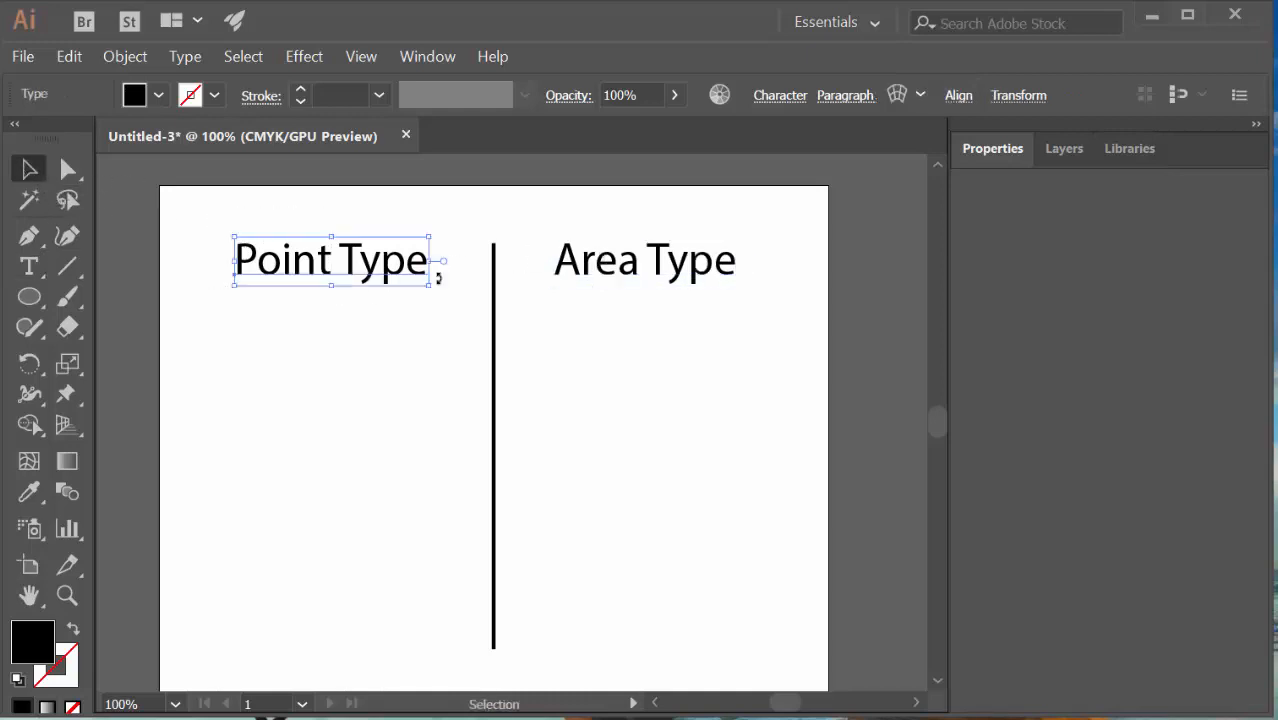
left_click(728, 268, "shift")
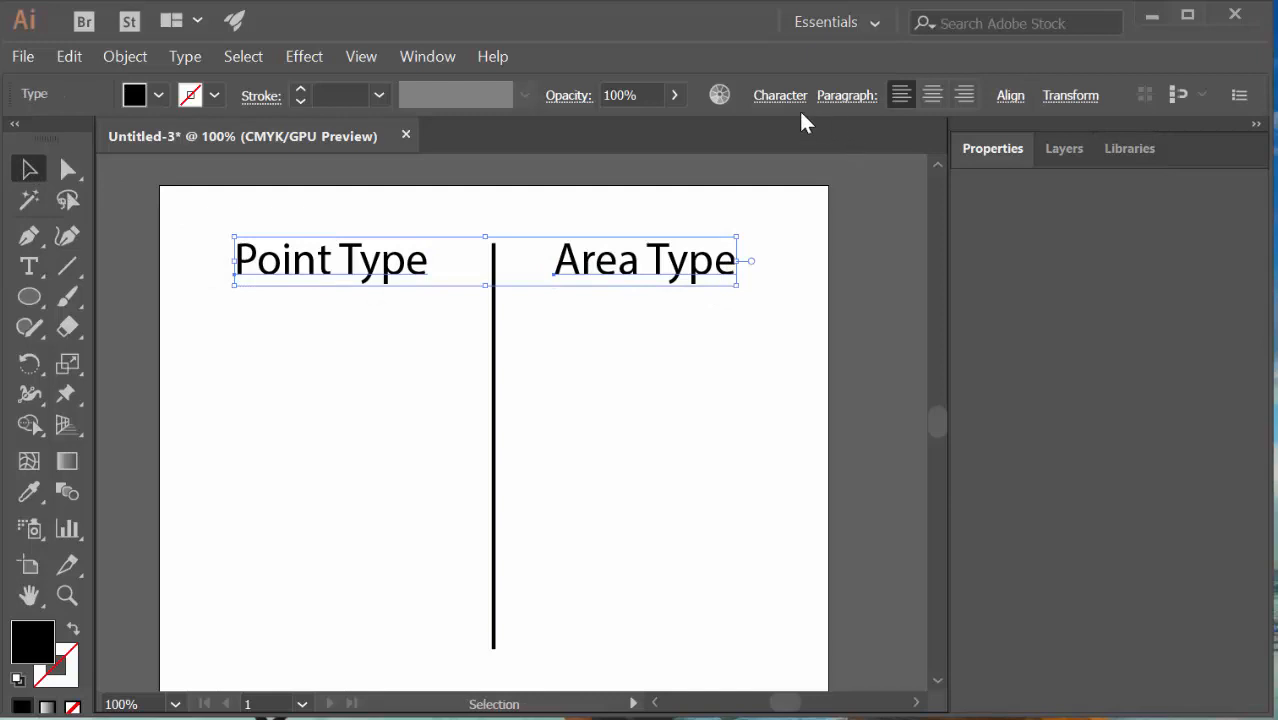
left_click(1009, 97)
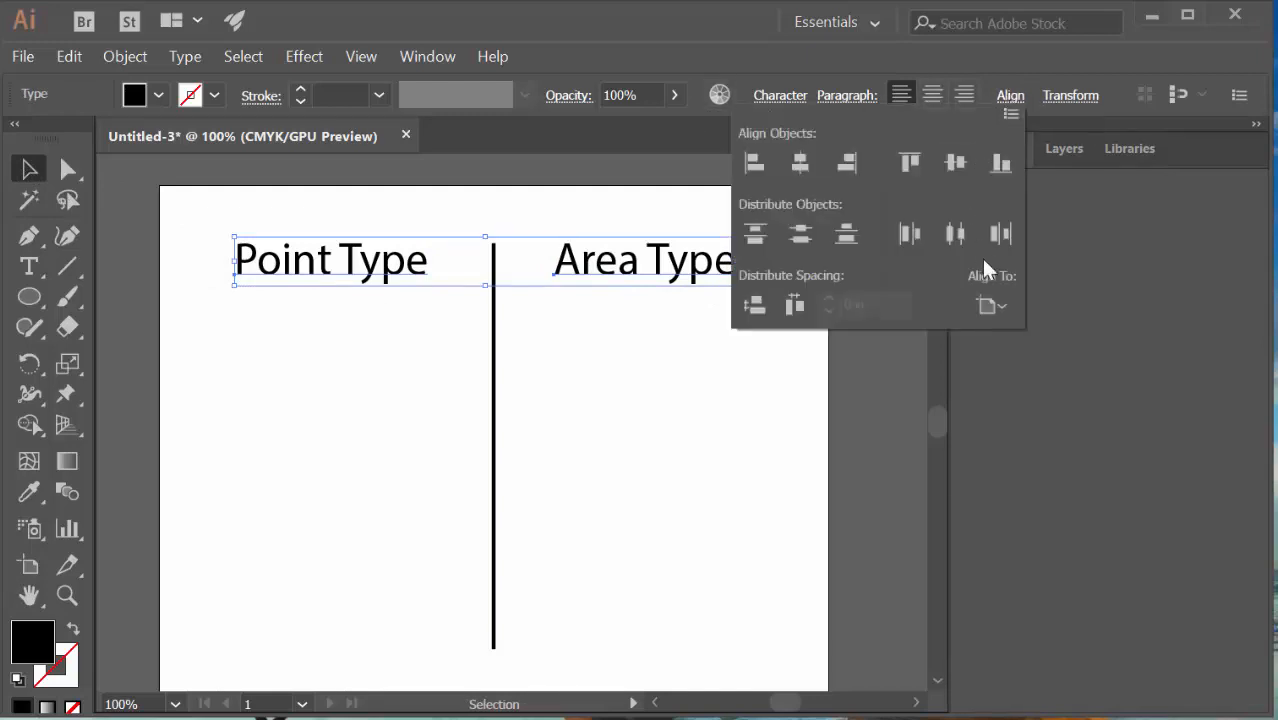
left_click(996, 303)
left_click(1004, 338)
left_click(633, 311)
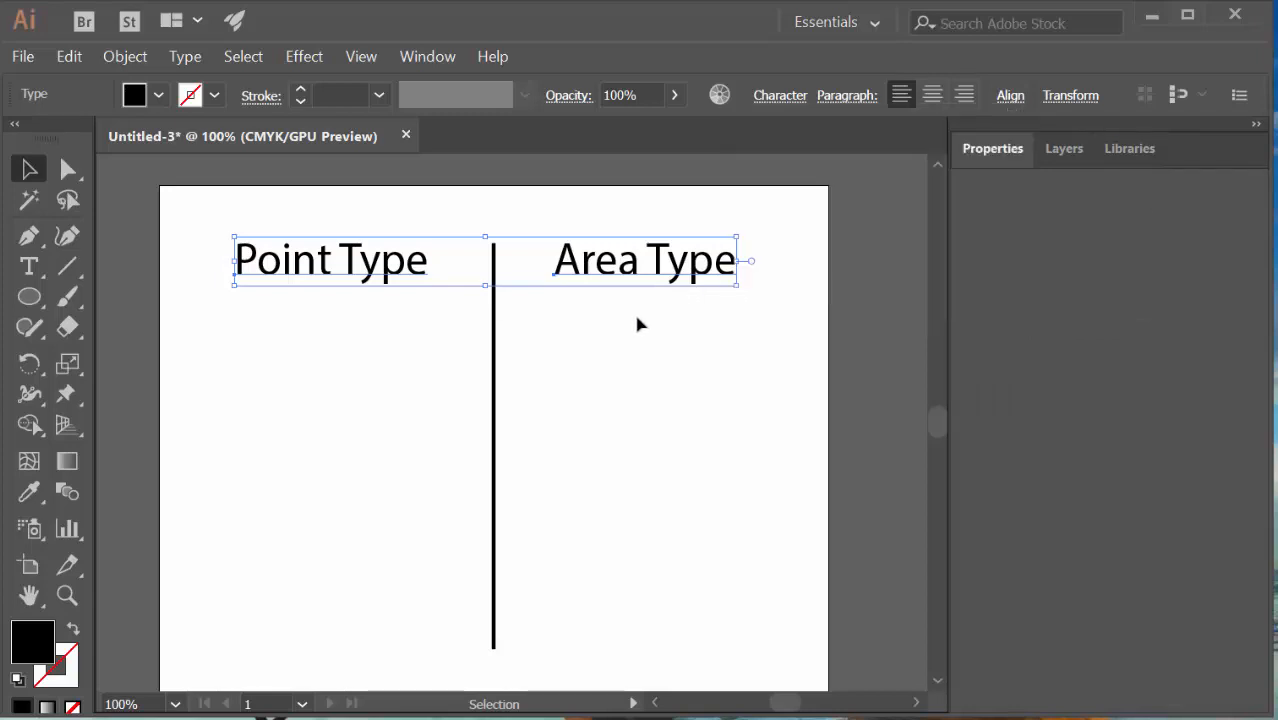
Make two copies of the Point Type heading, stacked below it in the left column
left_click(371, 367)
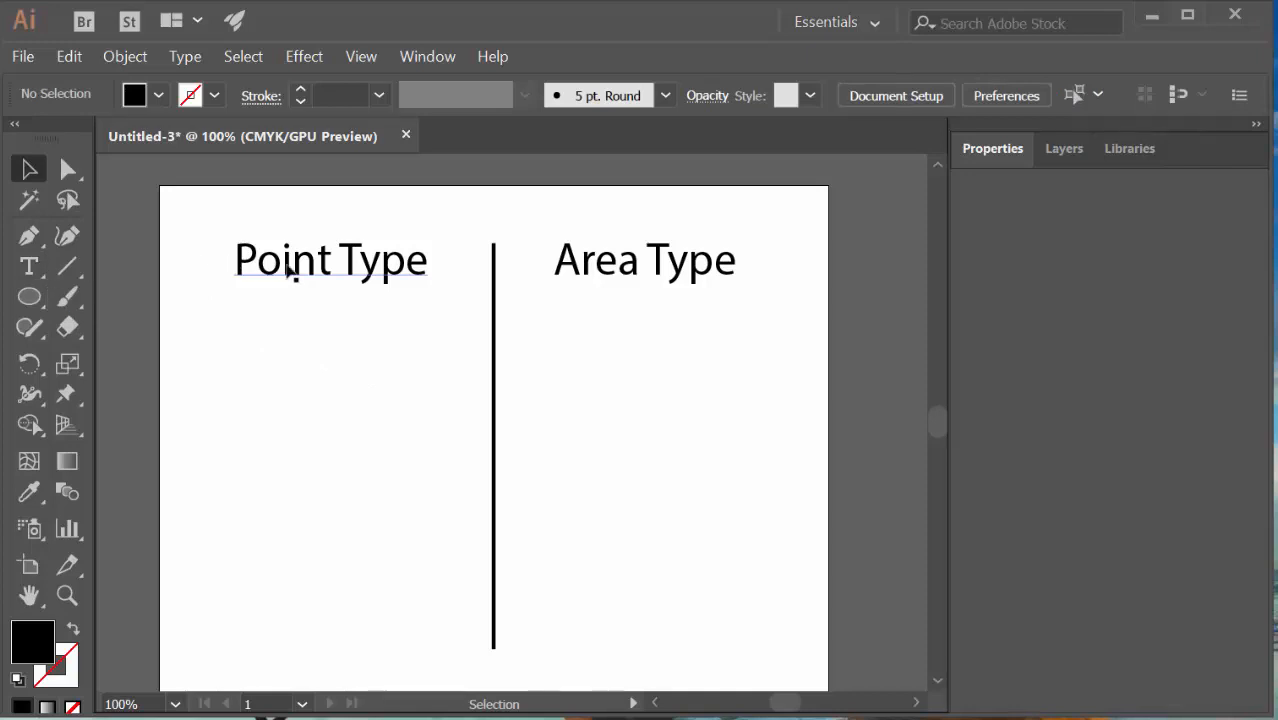
left_click_drag(288, 275, 284, 529)
left_click(412, 392)
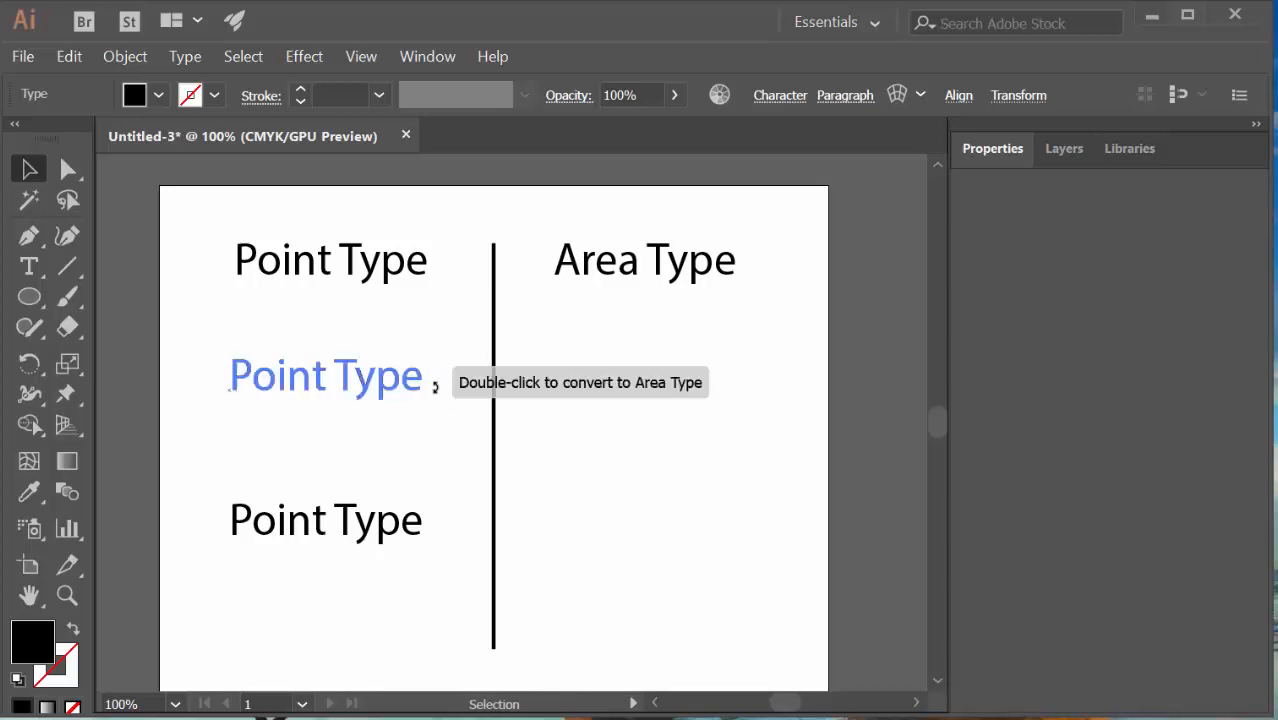
Rotate the middle Point Type copy 90° counterclockwise and move it to the artboard's left edge
left_click(422, 326)
left_click(415, 368)
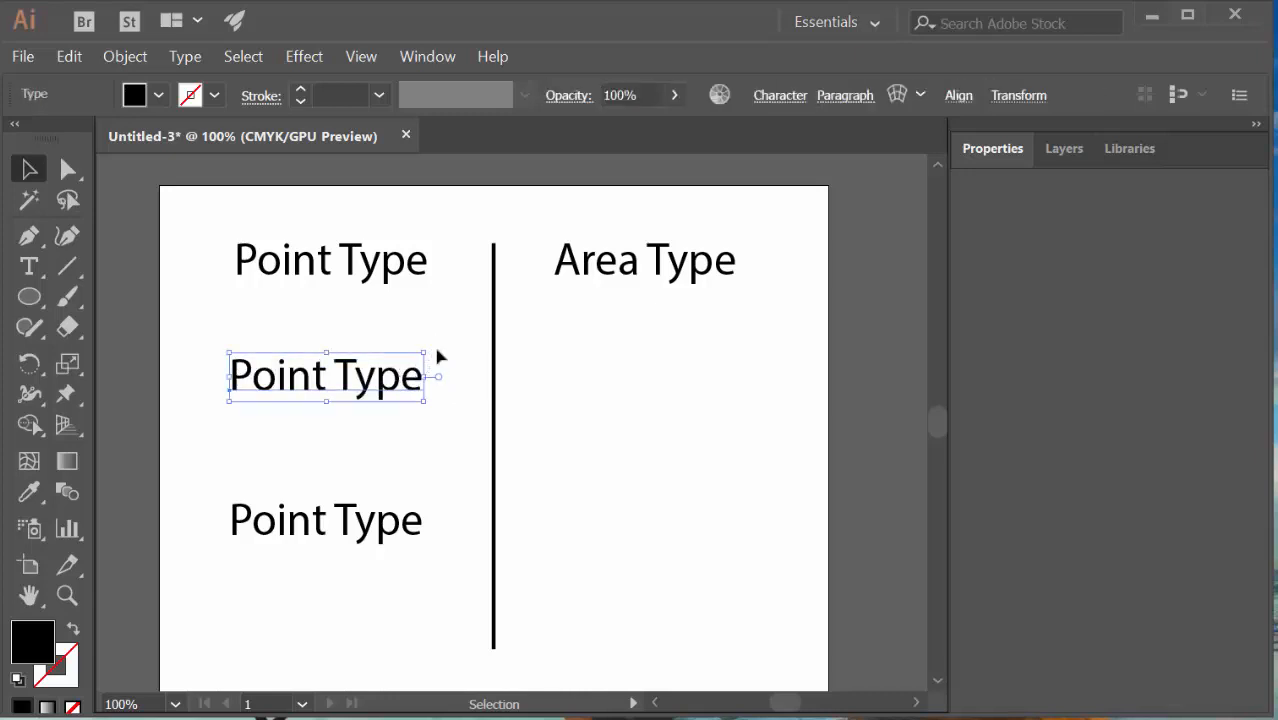
left_click_drag(433, 342, 326, 266)
left_click_drag(345, 355, 234, 356)
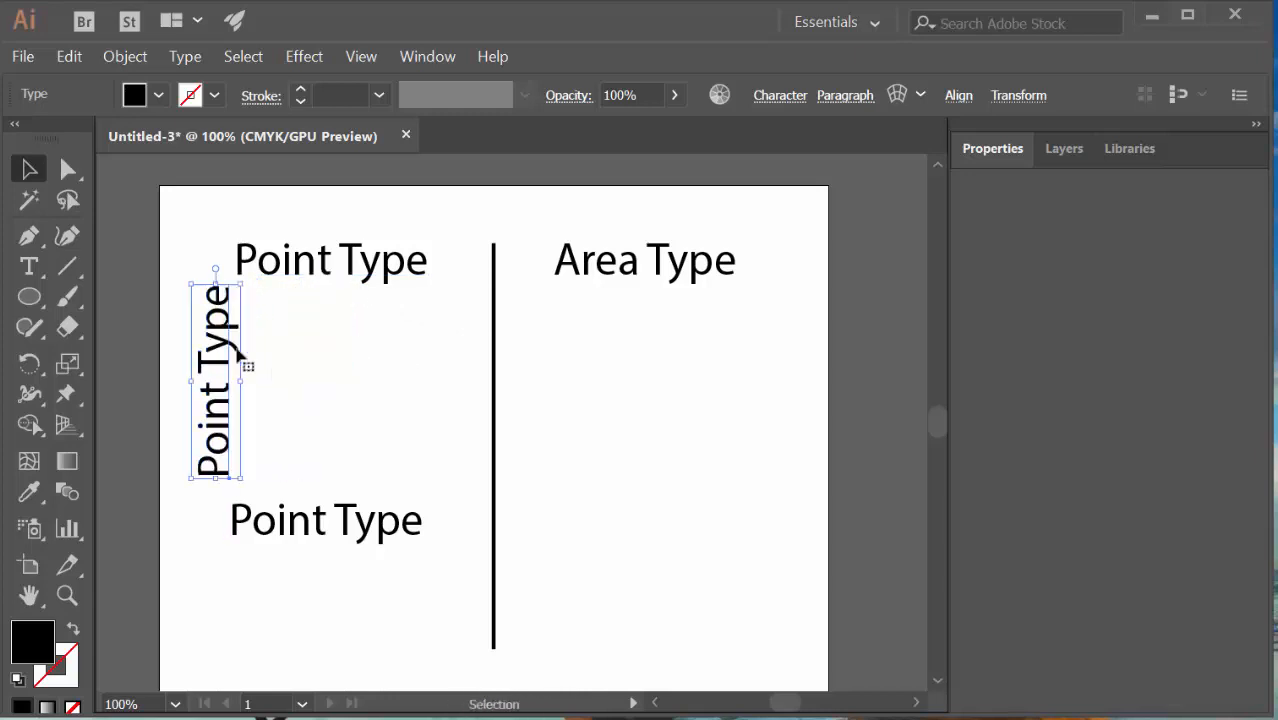
Draw an area type frame below the Area Type heading, spanning most of the right column, and fill it with "Area Type"
left_click(29, 266)
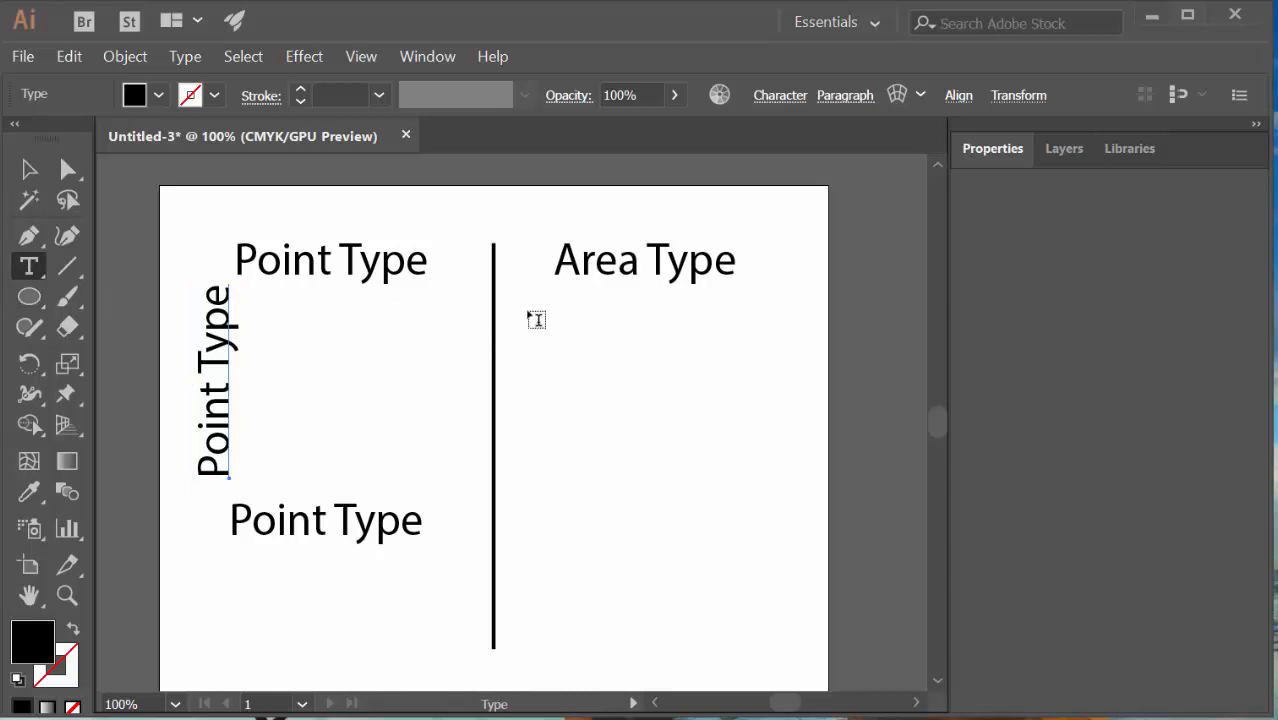
left_click_drag(523, 300, 752, 410)
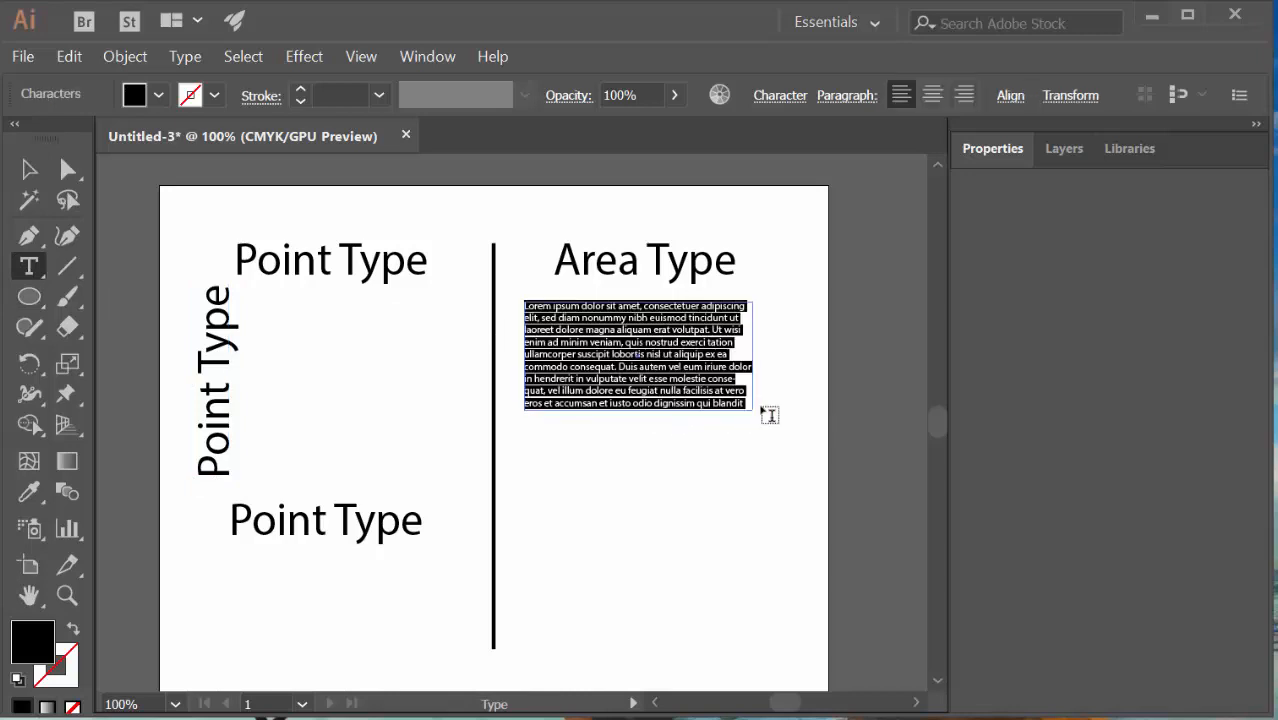
type("Area type")
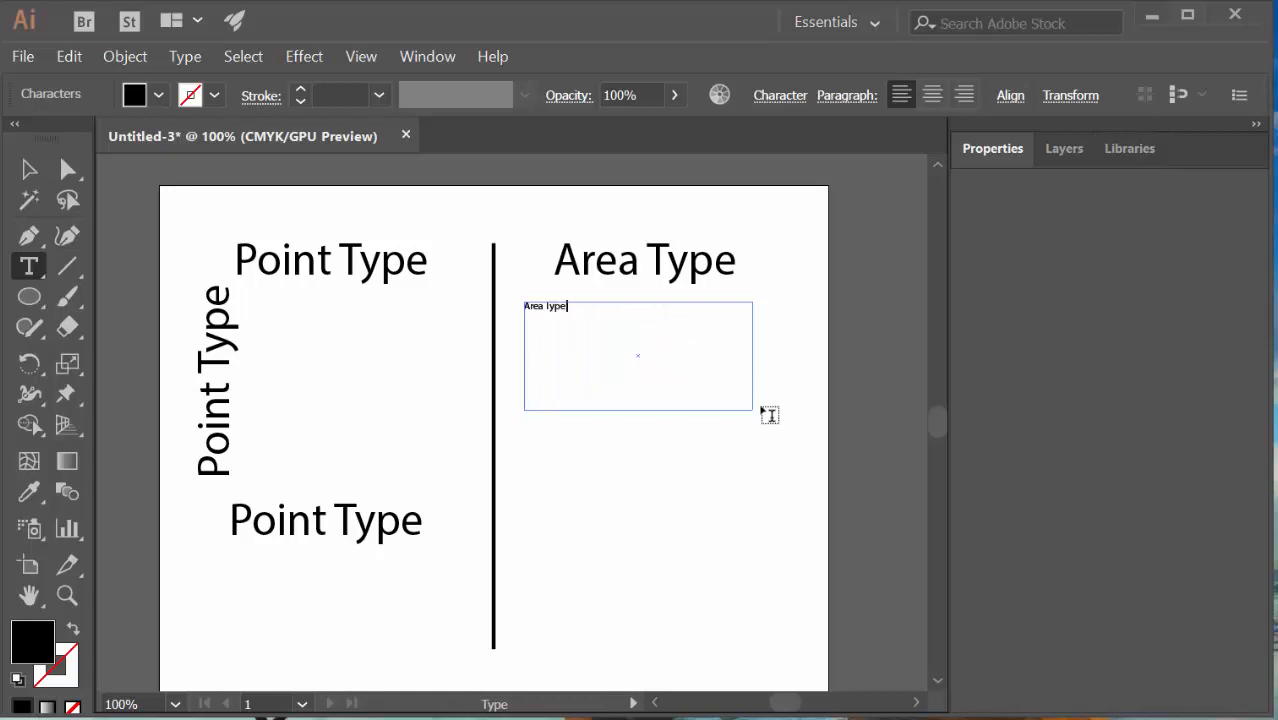
Copy the "Area Type" text in the frame and paste it repeatedly until it fills nearly seven lines
key("ctrl+a")
key("ctrl+c")
key("ctrl+v")
key("ctrl+v")
key("ctrl+v")
key("ctrl+v")
key("ctrl+v")
key("ctrl+v")
key("ctrl+v")
key("ctrl+v")
key("ctrl+v")
key("ctrl+v")
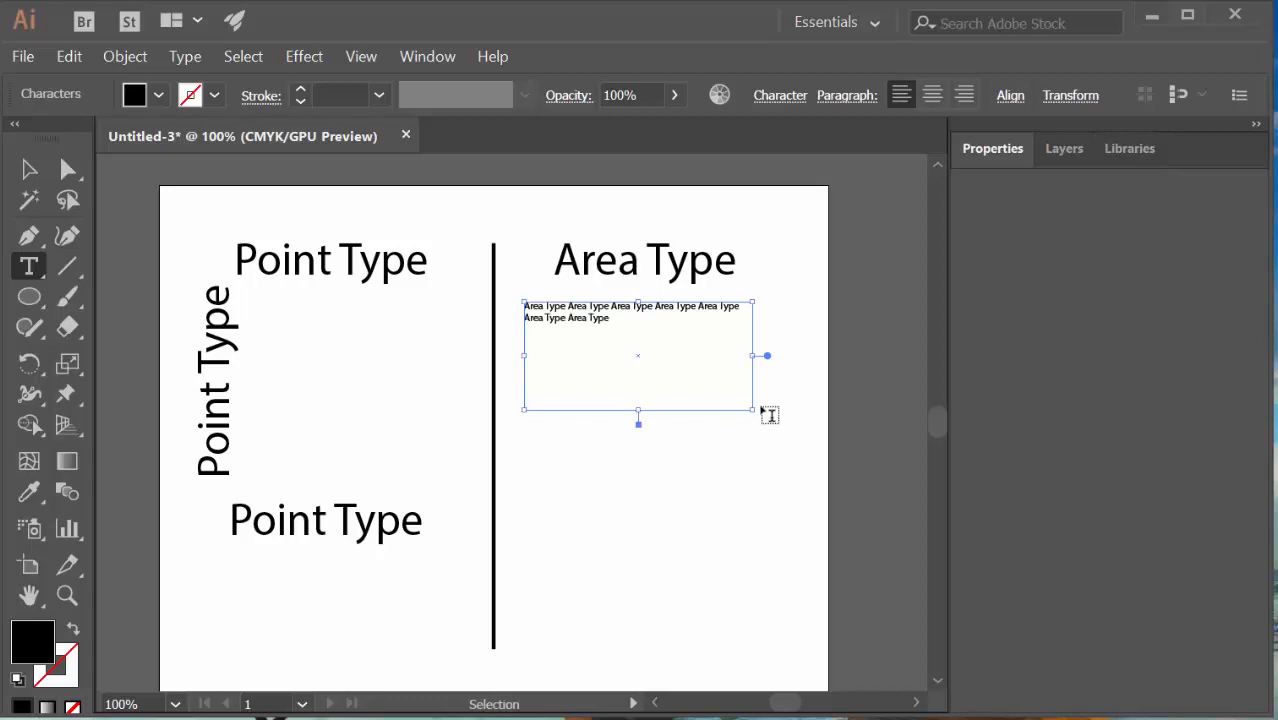
key("ctrl+v")
key("ctrl+v")
key("ctrl+v")
key("ctrl+v")
key("ctrl+v")
key("ctrl+v")
key("ctrl+v")
key("ctrl+v")
key("ctrl+v")
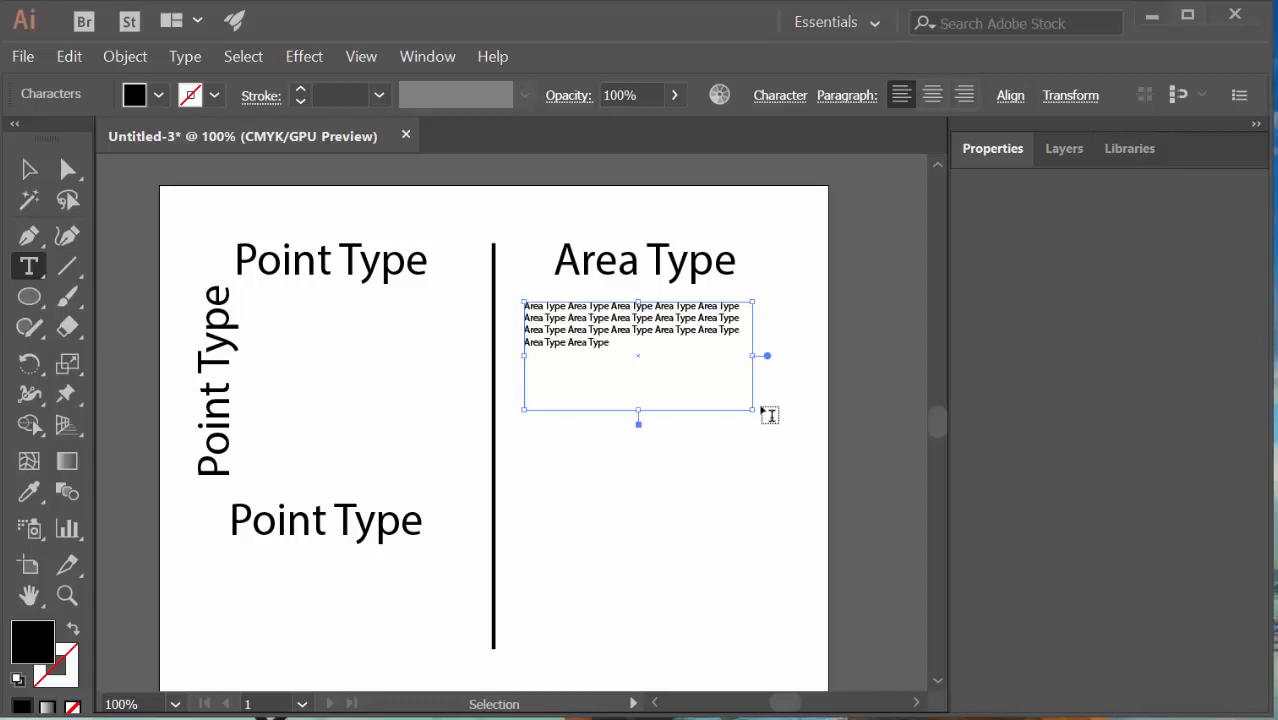
key("ctrl+v")
key("ctrl+v")
key("ctrl+v")
key("ctrl+v")
key("ctrl+v")
key("ctrl+v")
key("ctrl+v")
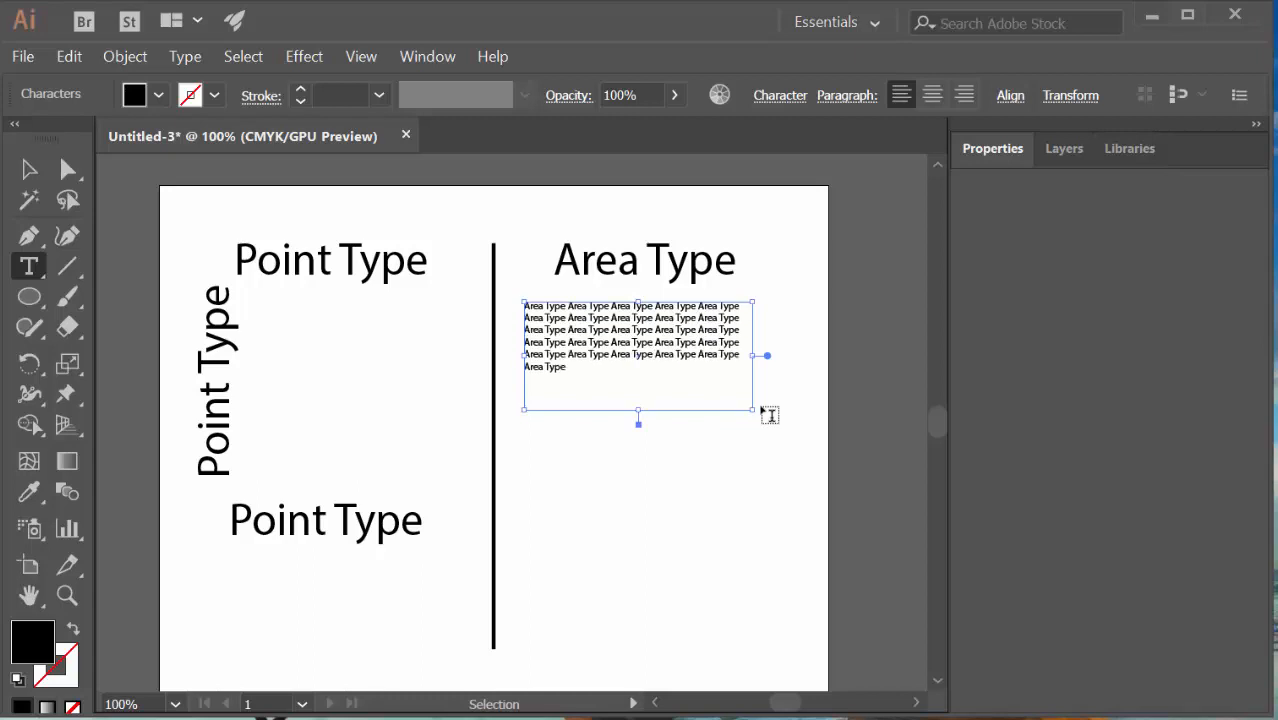
key("ctrl+v")
key("ctrl+v")
key("ctrl+v")
key("ctrl+v")
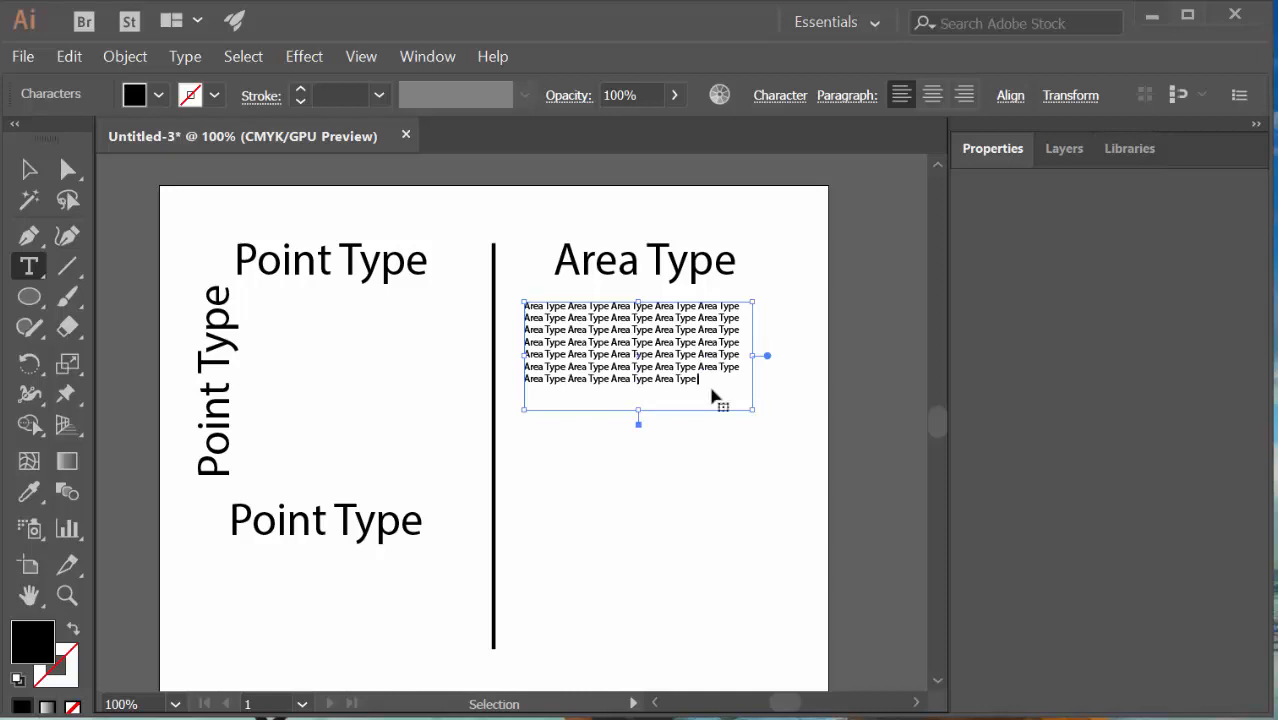
Widen the Area Type paragraph's frame and place a diagonally rotated, narrower copy of the frame below it
left_click(29, 170)
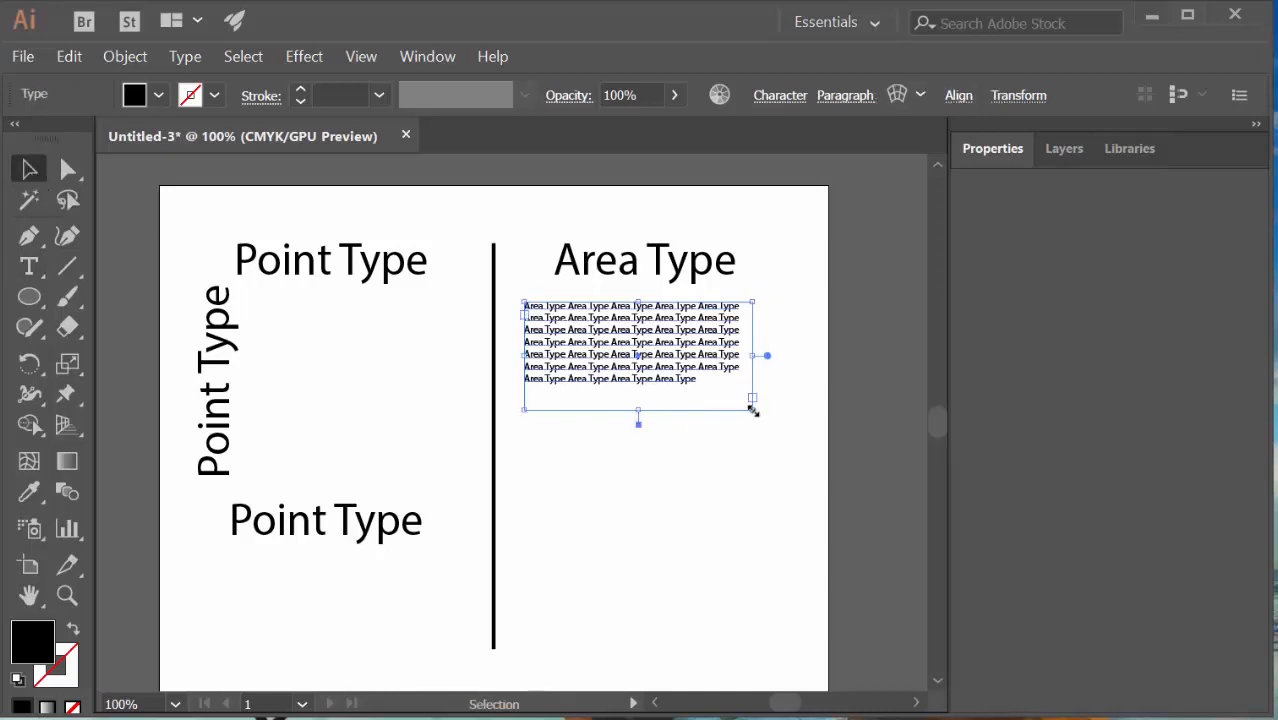
mouse_move(753, 410)
left_mouse_down()
mouse_move(679, 365)
mouse_move(696, 428)
mouse_move(622, 450)
mouse_move(556, 400)
mouse_move(551, 346)
mouse_move(744, 372)
mouse_move(770, 399)
mouse_move(768, 387)
mouse_move(713, 486)
mouse_move(726, 533)
left_mouse_up()
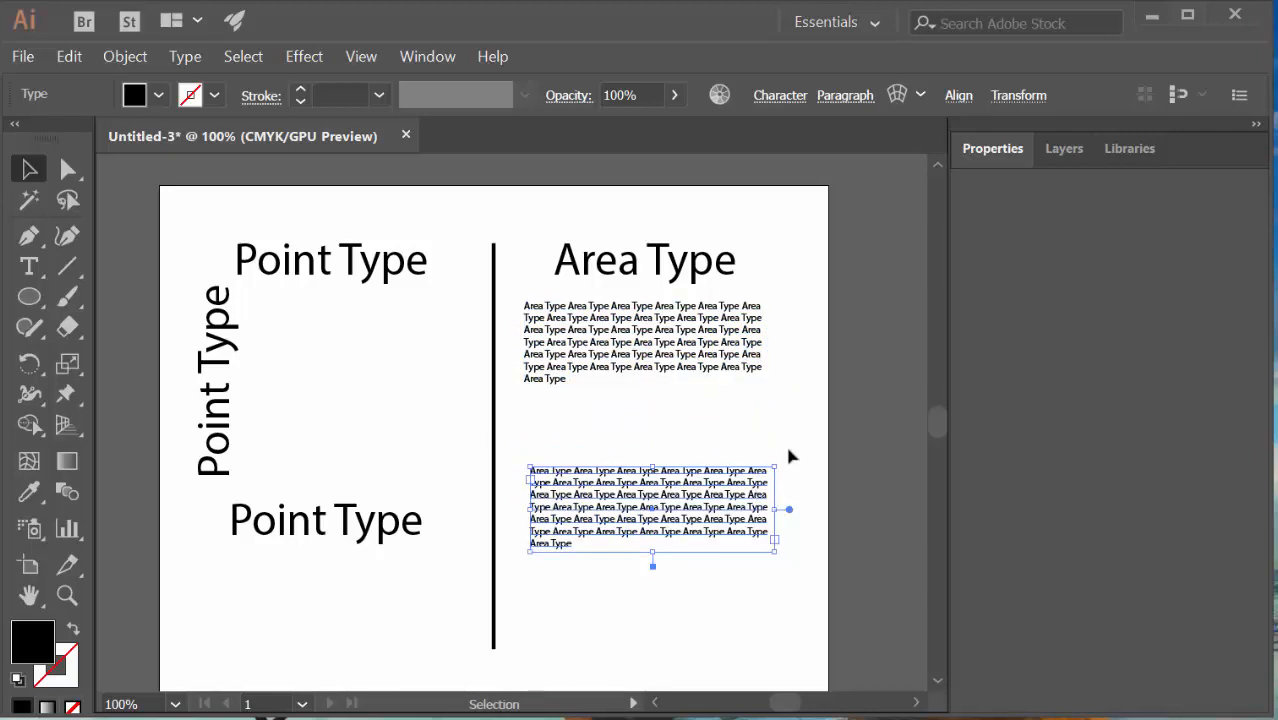
left_click_drag(782, 470, 700, 412)
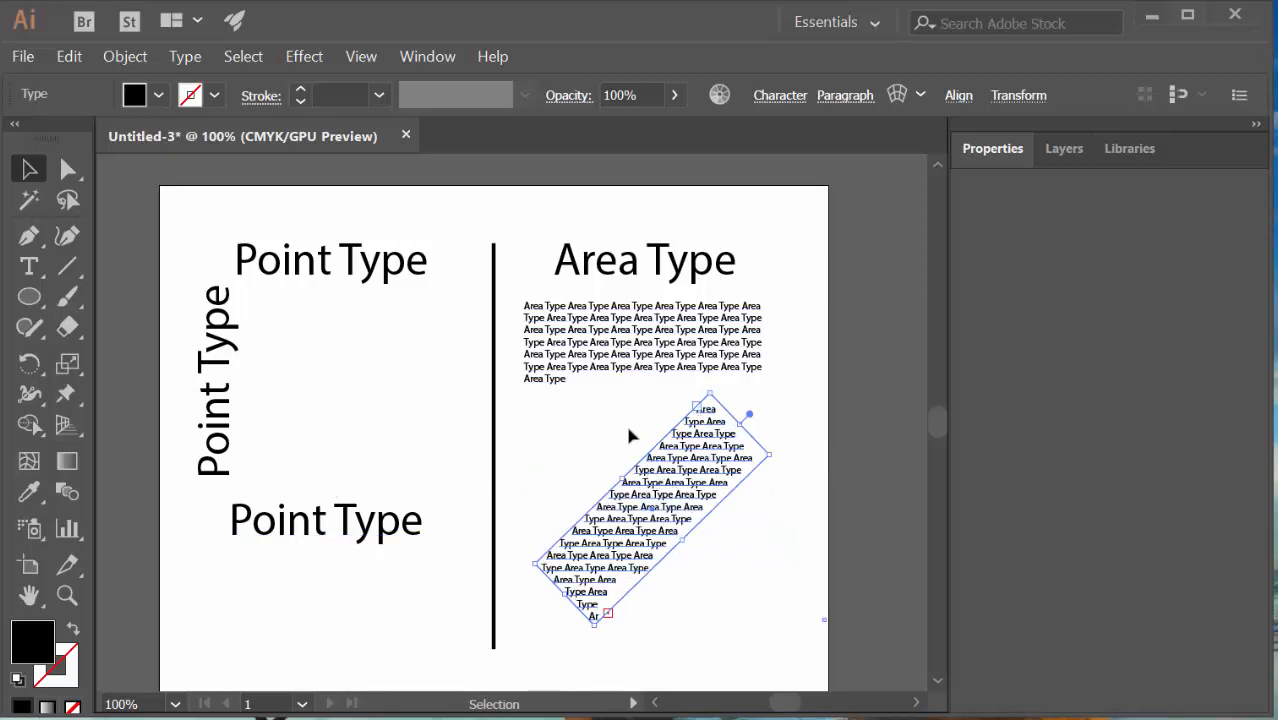
left_click_drag(660, 488, 679, 480)
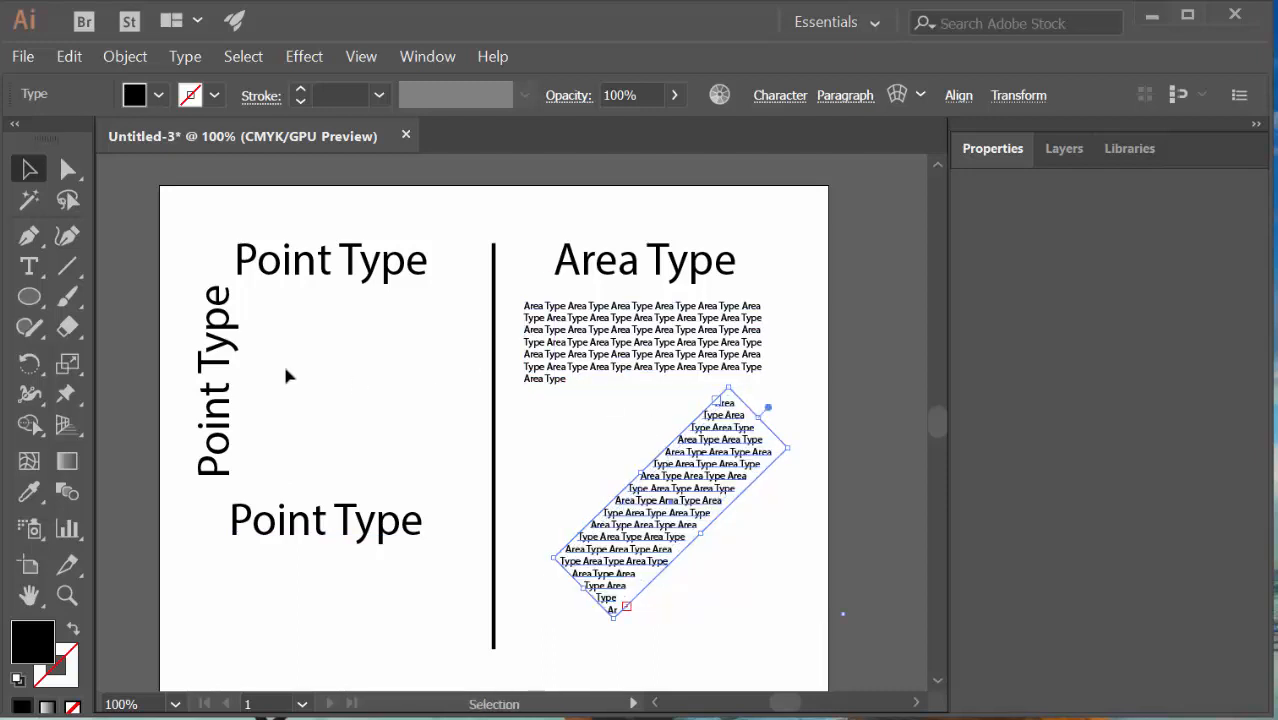
Duplicate the Point Type heading to the top of the artboard and change the copy's text to "both use type tool"
key("v")
left_click(280, 265)
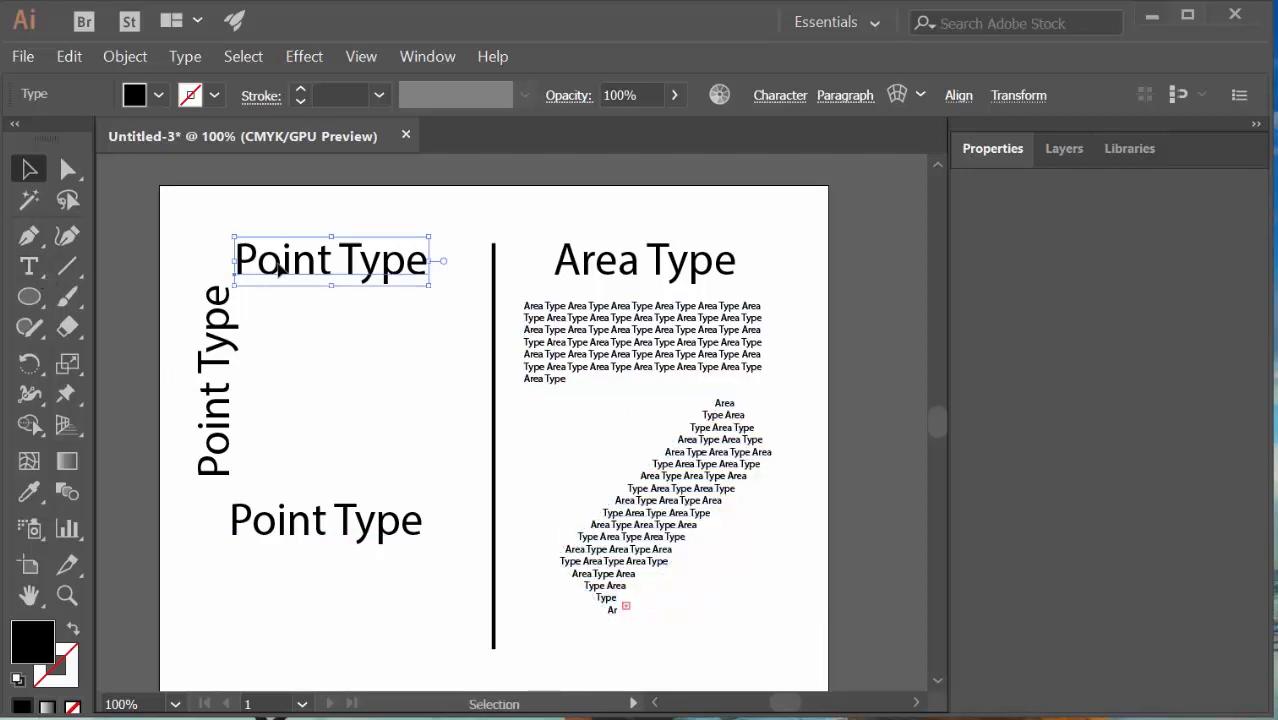
left_click_drag(309, 258, 453, 213, "alt")
key("t")
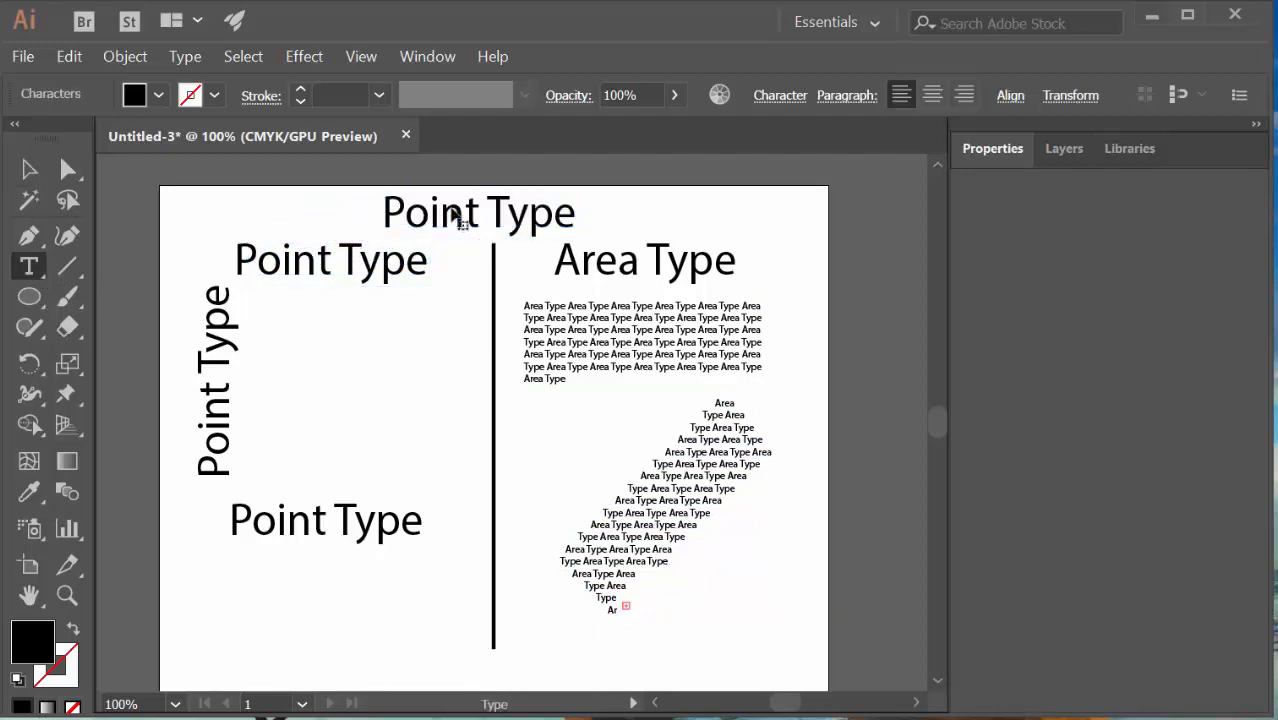
double_click(455, 215)
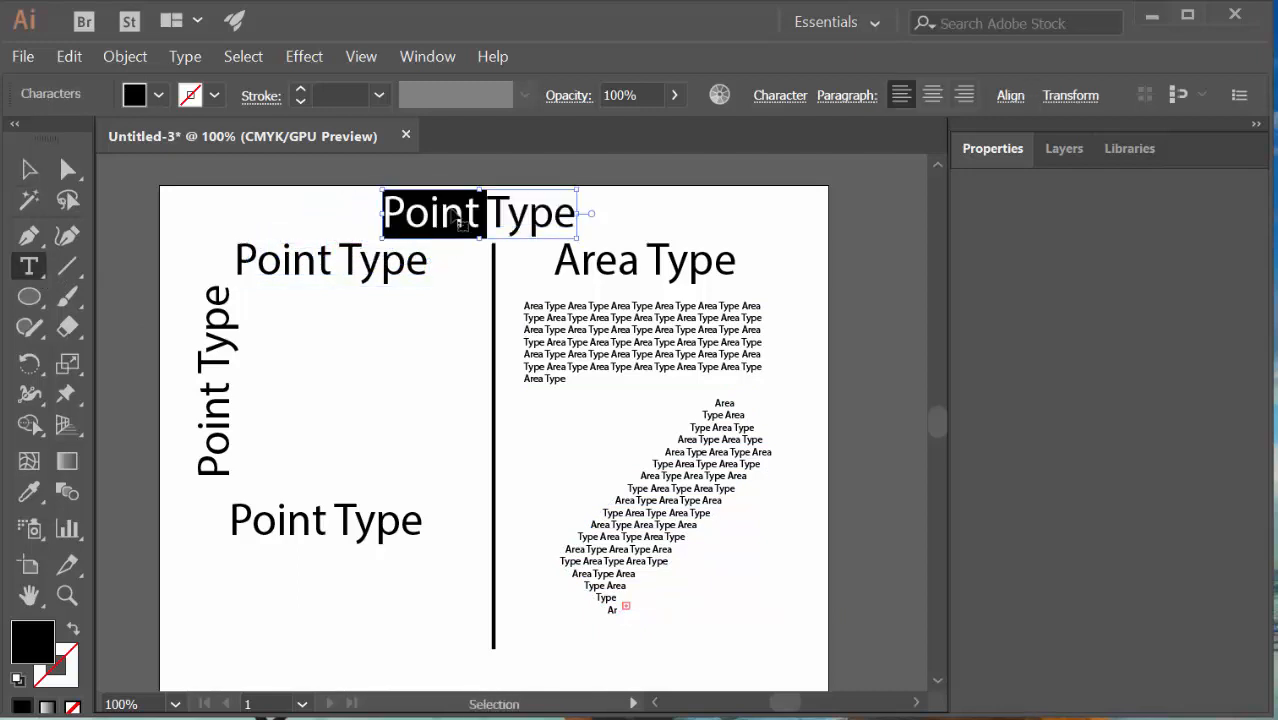
triple_click(455, 215)
type("both ")
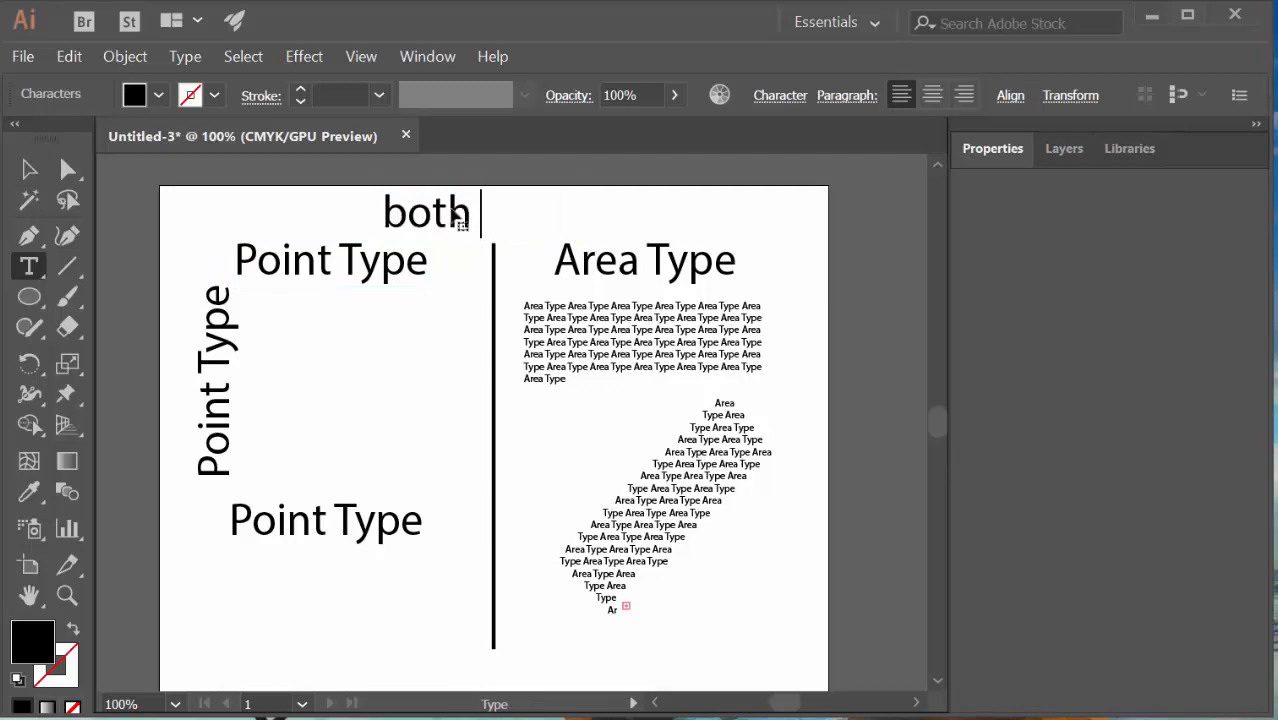
type("use type tool")
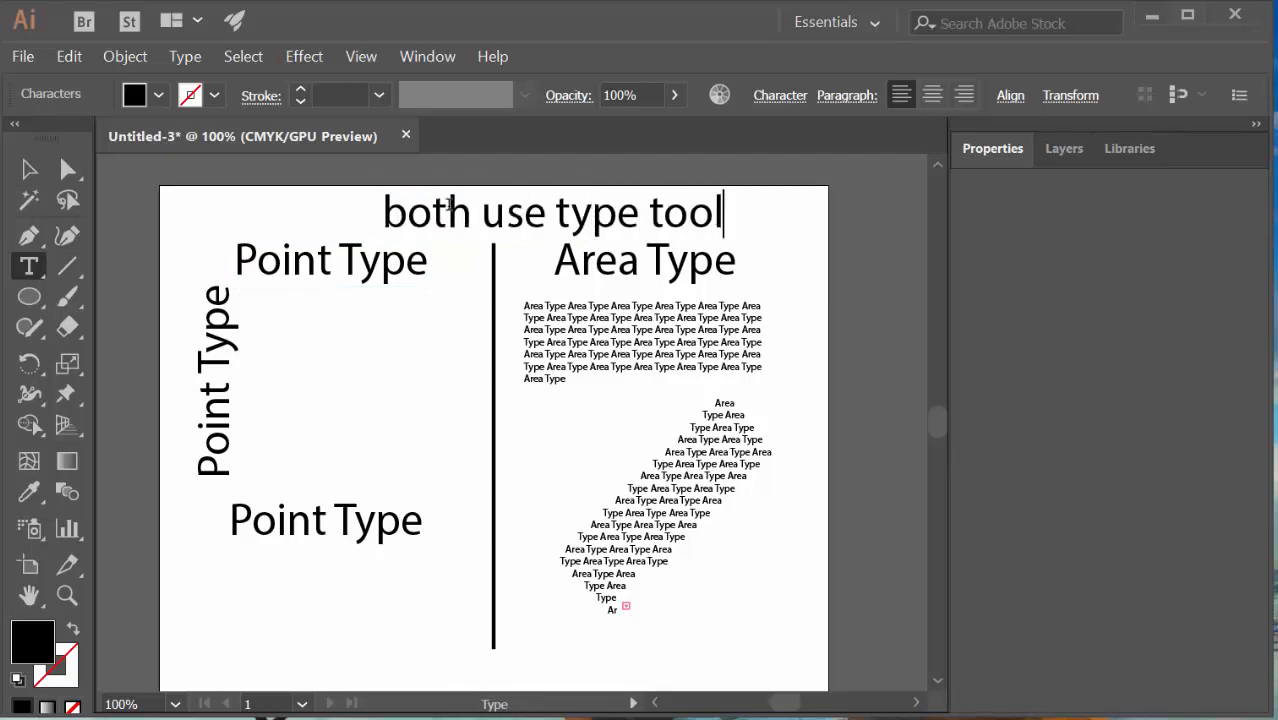
Show the group of type tools, choose the Type Tool, and shift the "both use type tool" title to roughly centre over the divider
left_click(29, 170)
left_click(33, 273)
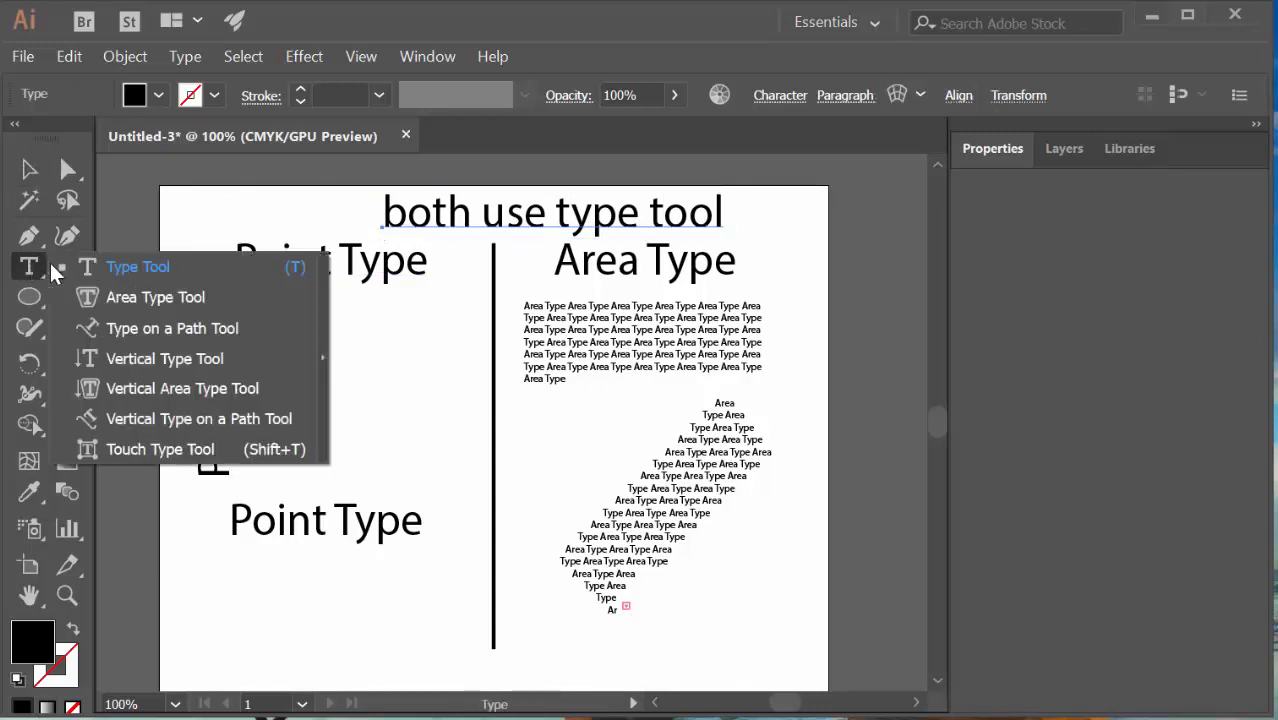
left_click(120, 274)
left_click(29, 170)
left_click(462, 237)
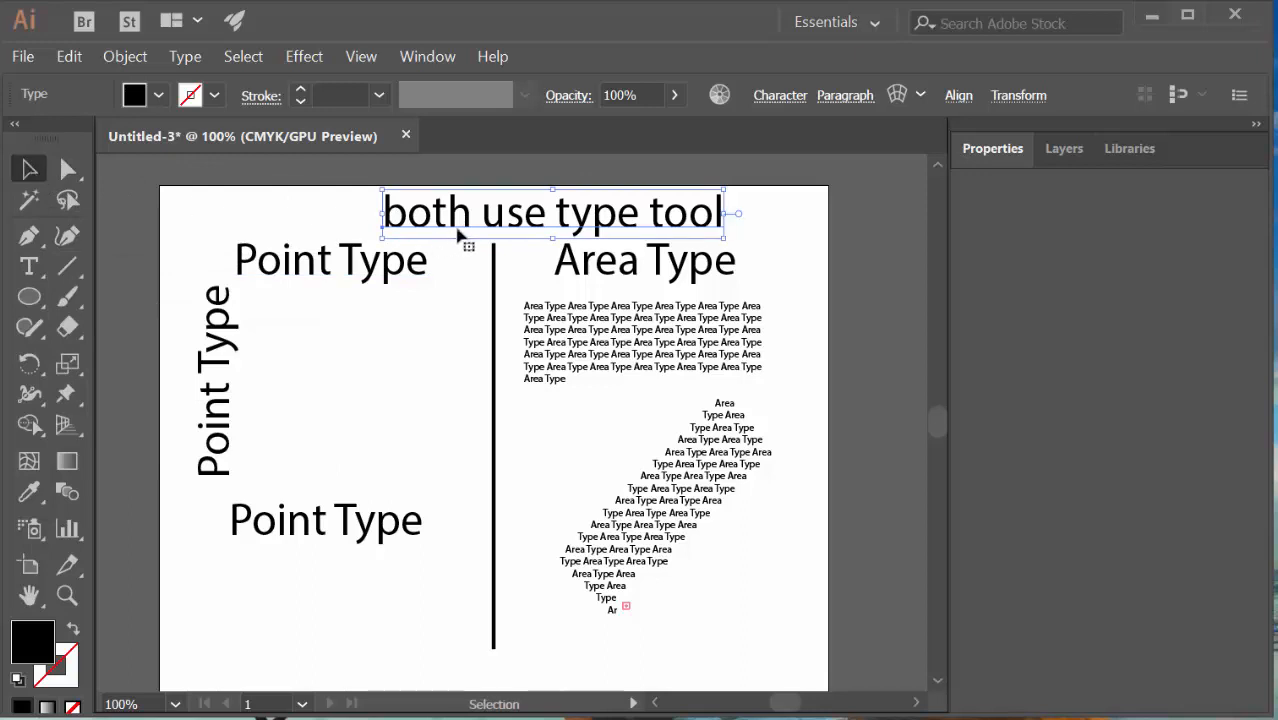
left_click_drag(462, 237, 422, 237)
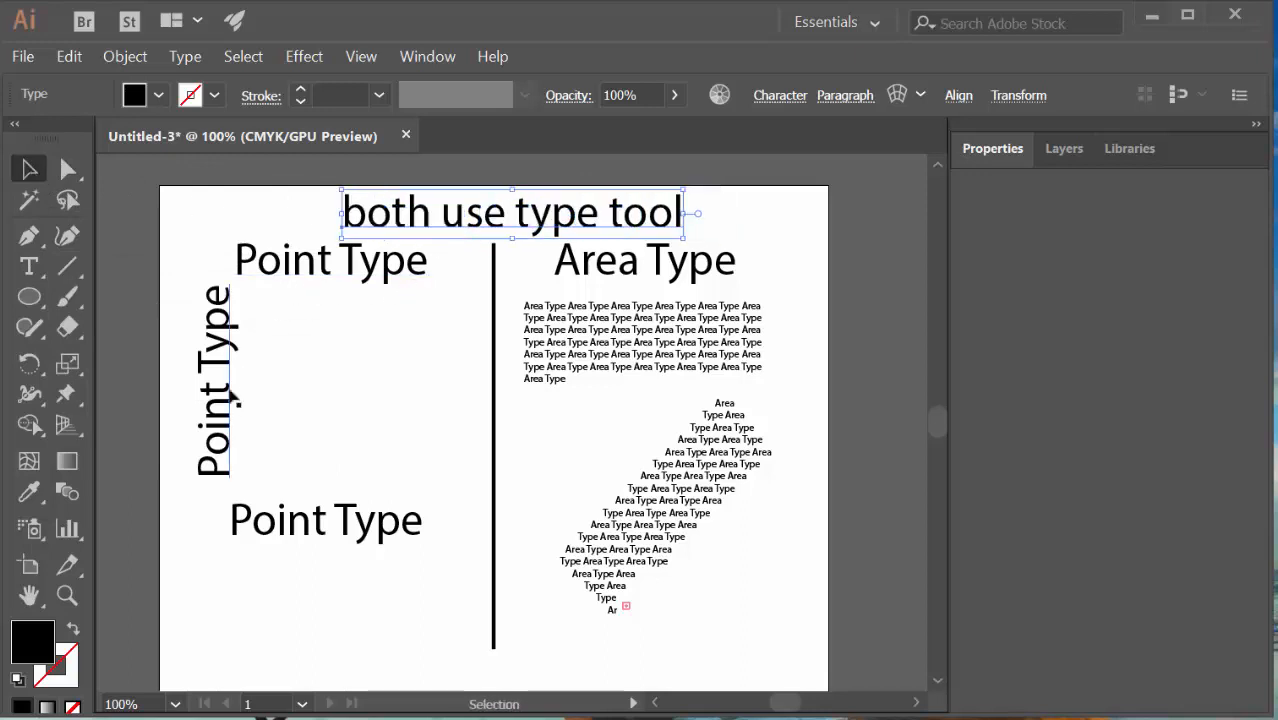
Move the lower Point Type text up slightly and extend it to four repeats of "Point Type" on one line
left_click_drag(323, 525, 335, 473)
key("t")
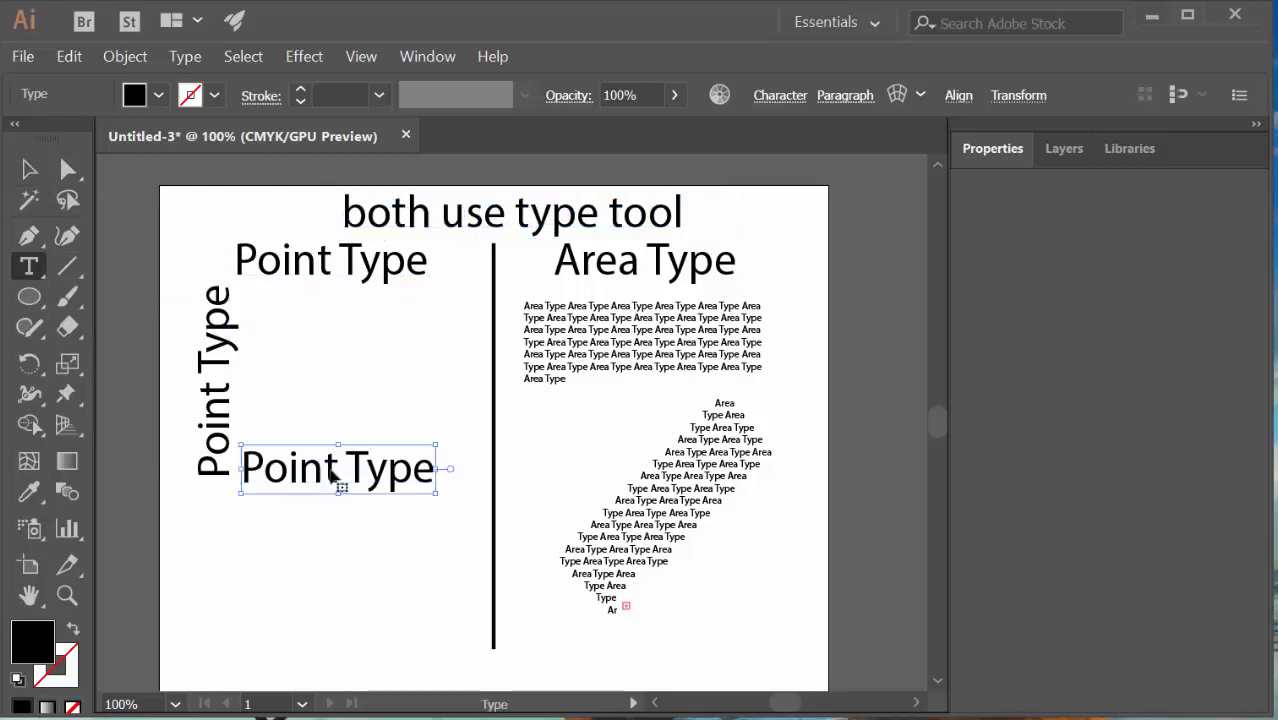
left_click(324, 470)
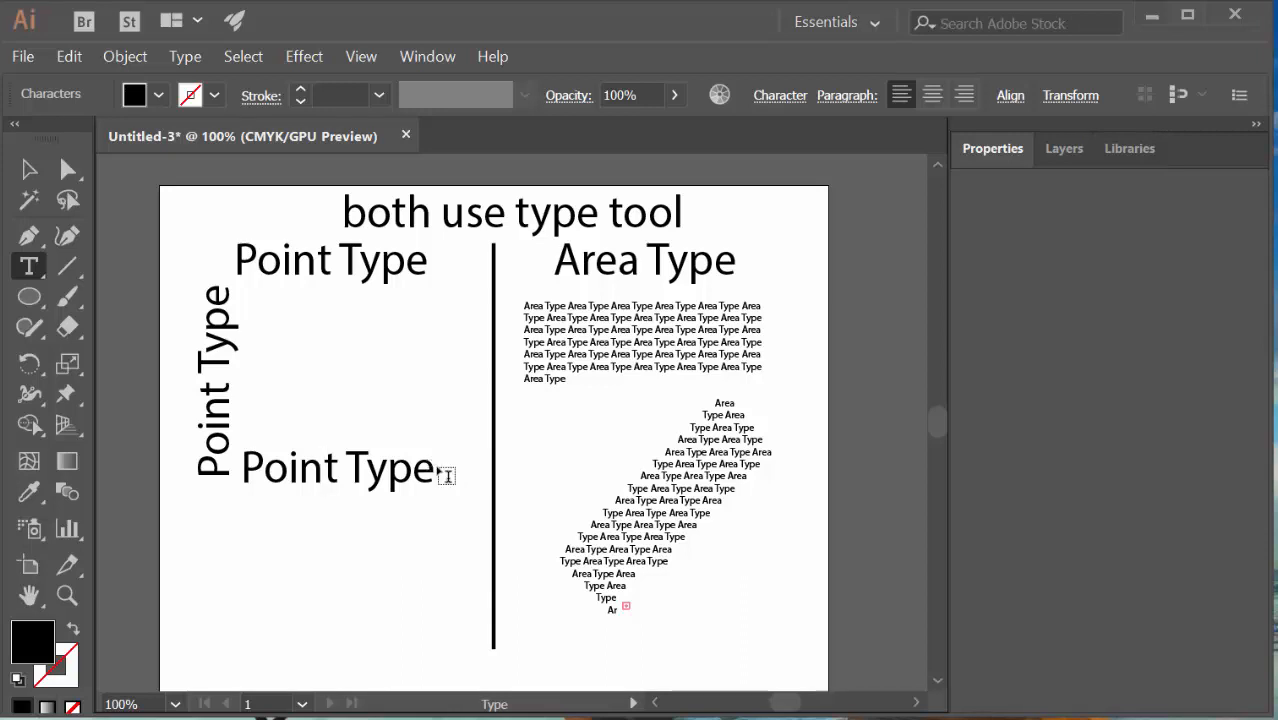
left_click(436, 467)
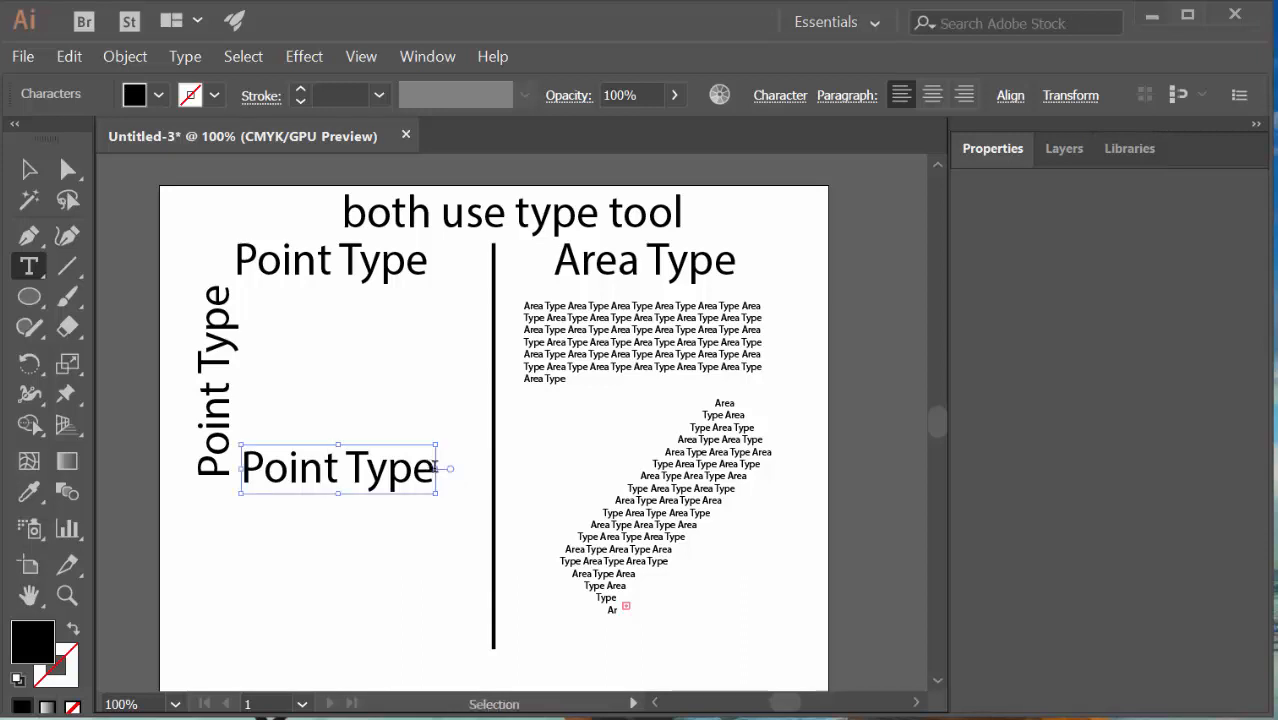
type("Area Type")
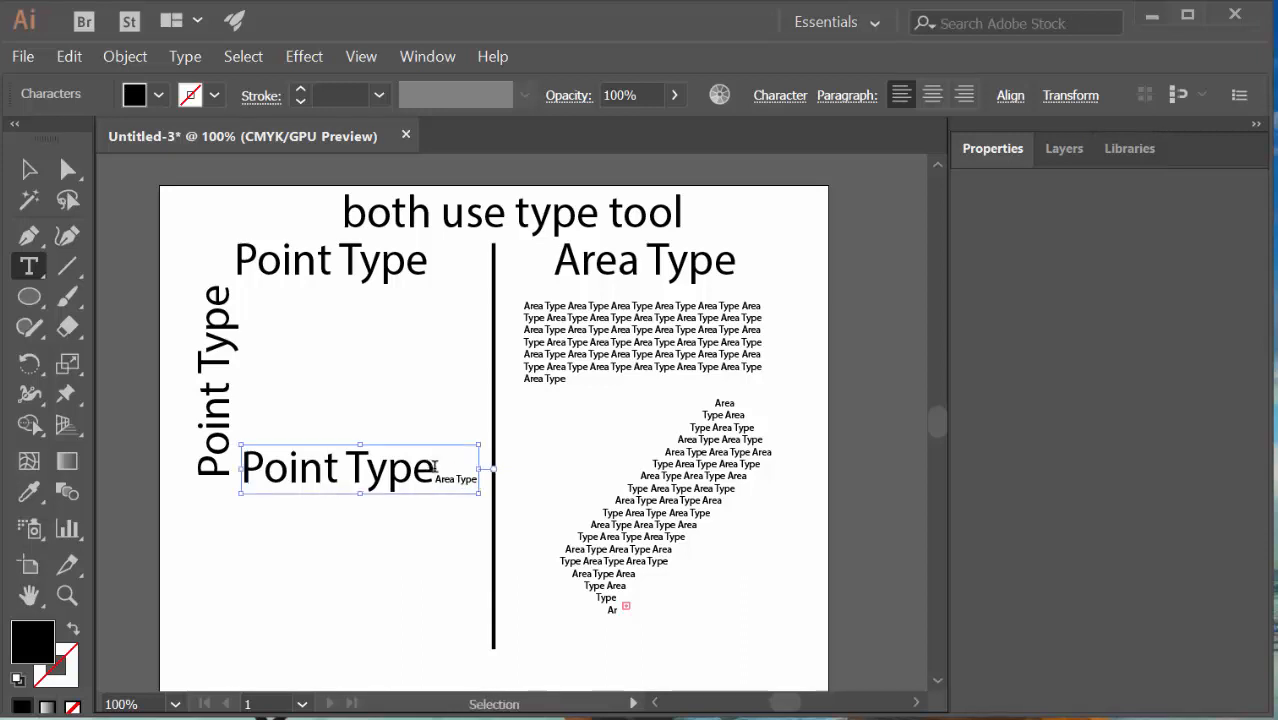
key("ctrl+z")
key("ctrl+a")
key("ctrl+c")
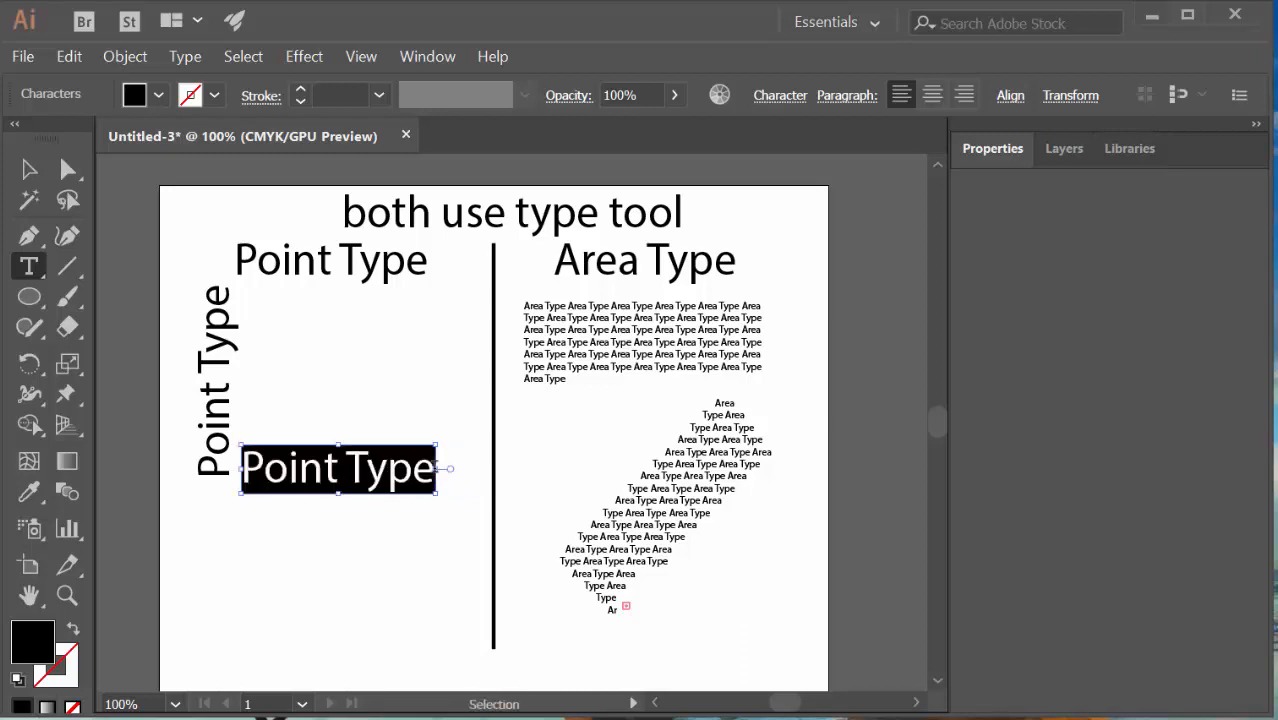
left_click(436, 466)
key("ctrl+v")
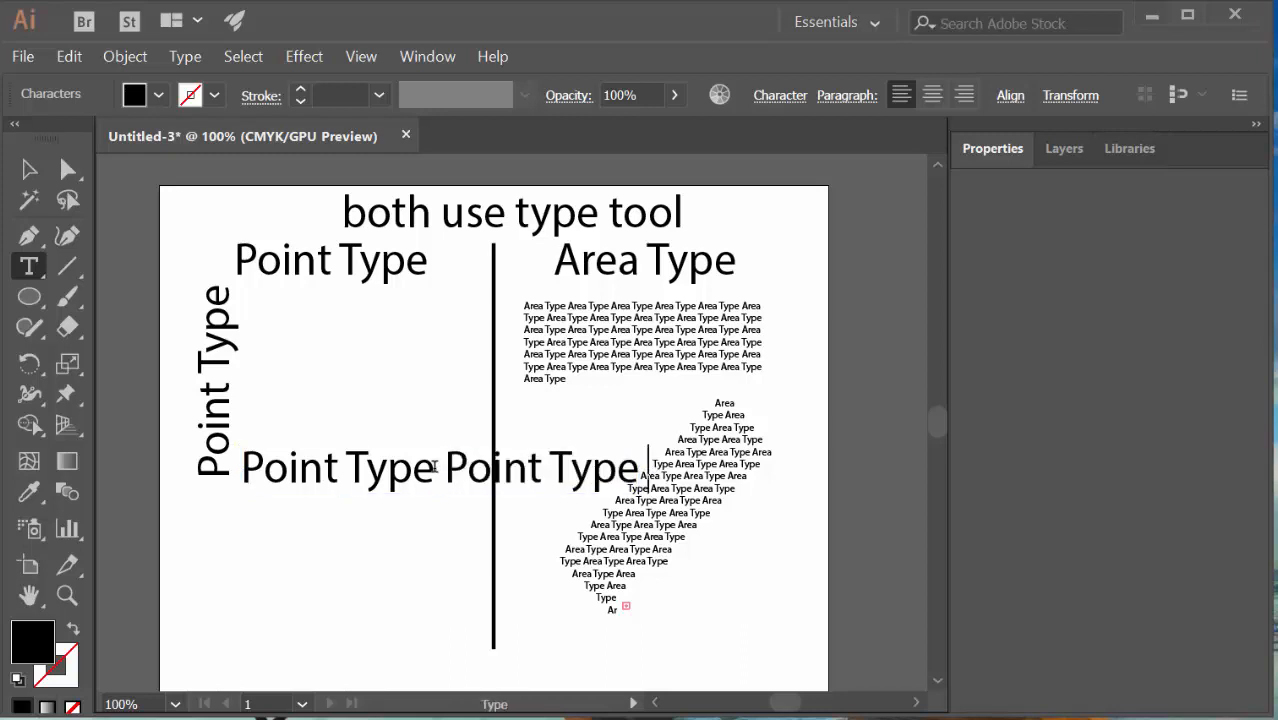
key("ctrl+v")
key("ctrl+v")
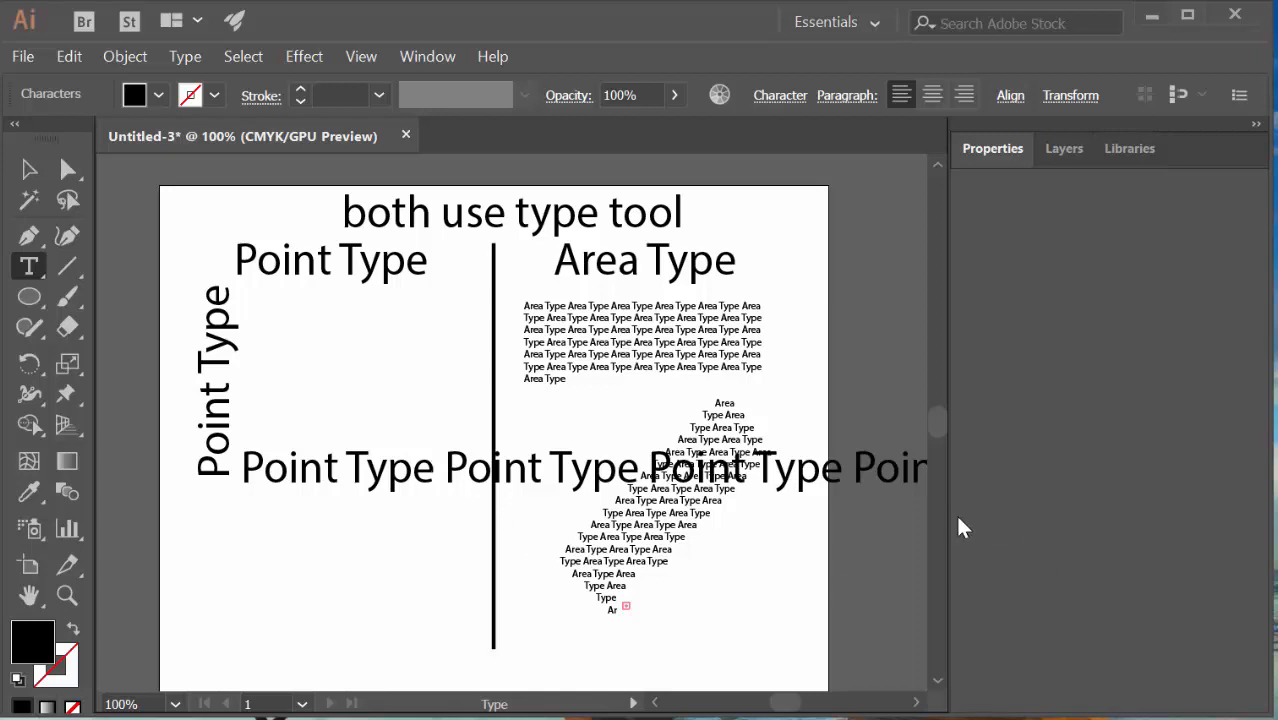
Add a second line with two repeats of "Point Type" to the lower point type text and deselect it
key("Return")
key("ctrl+v")
key("ctrl+v")
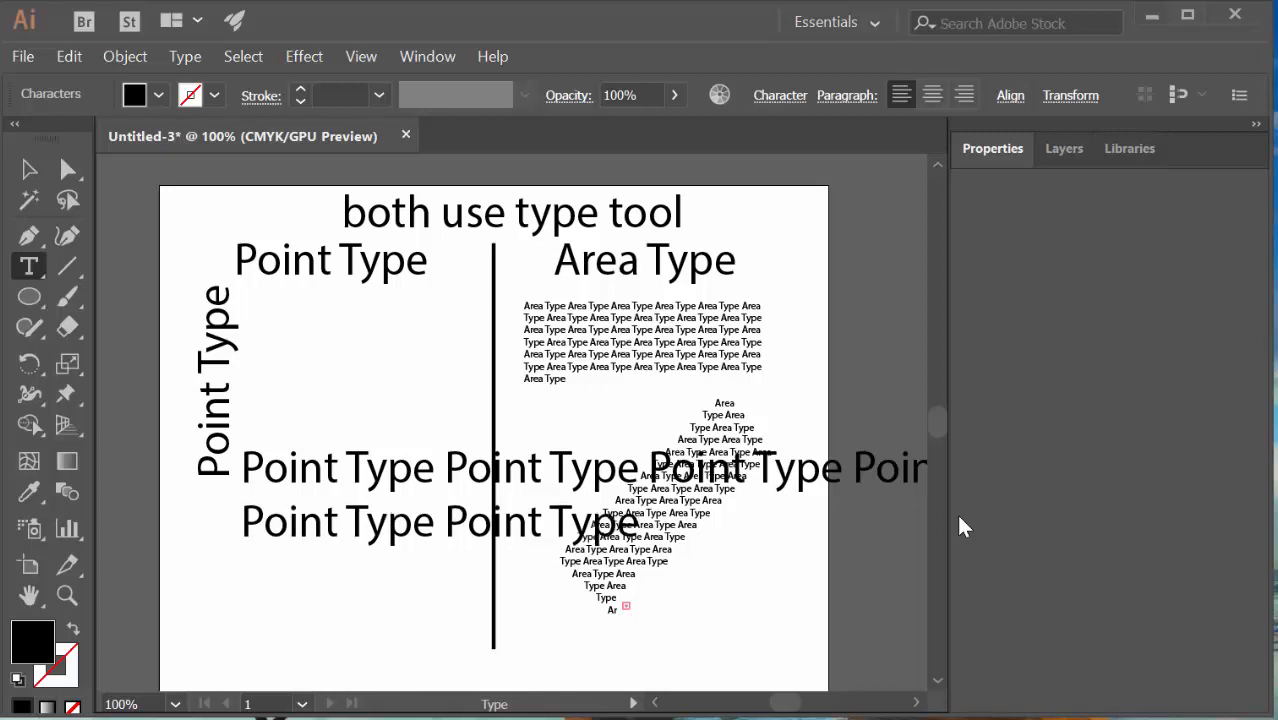
left_click(763, 520, "ctrl")
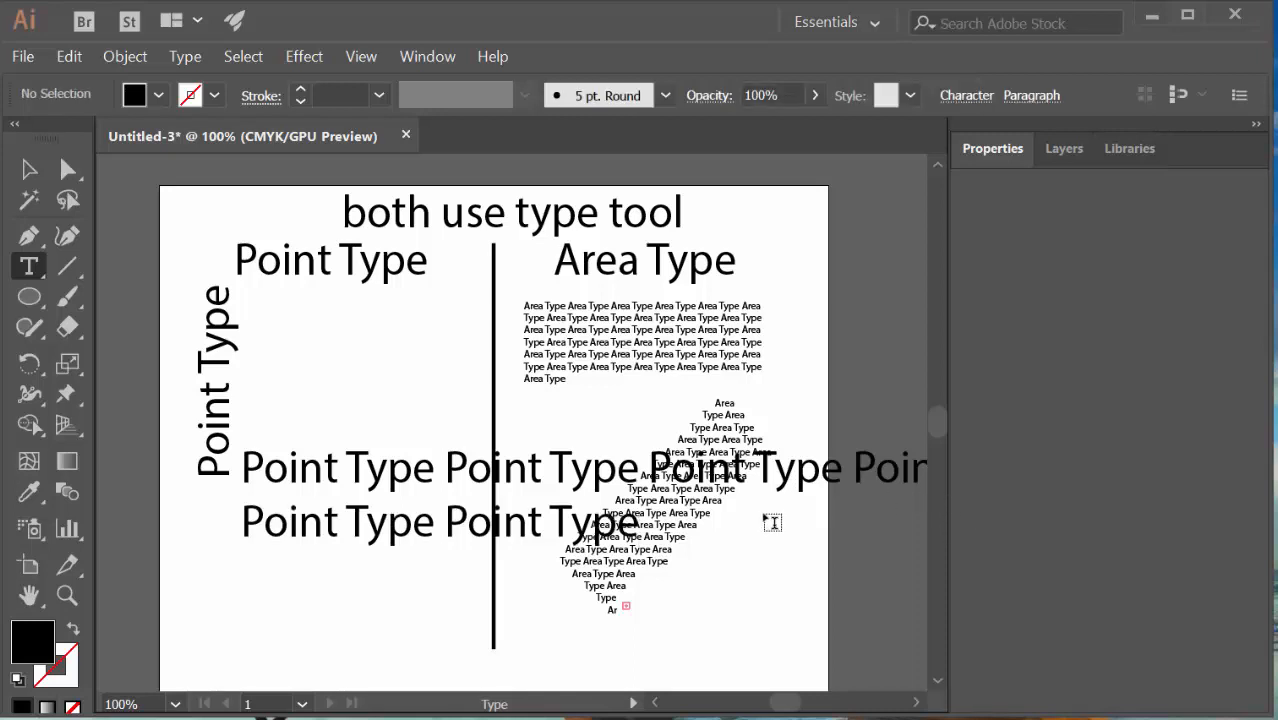
Scale the two-line point type text non-proportionally so it is narrower and taller and fits inside the left column
key("ctrl+minus")
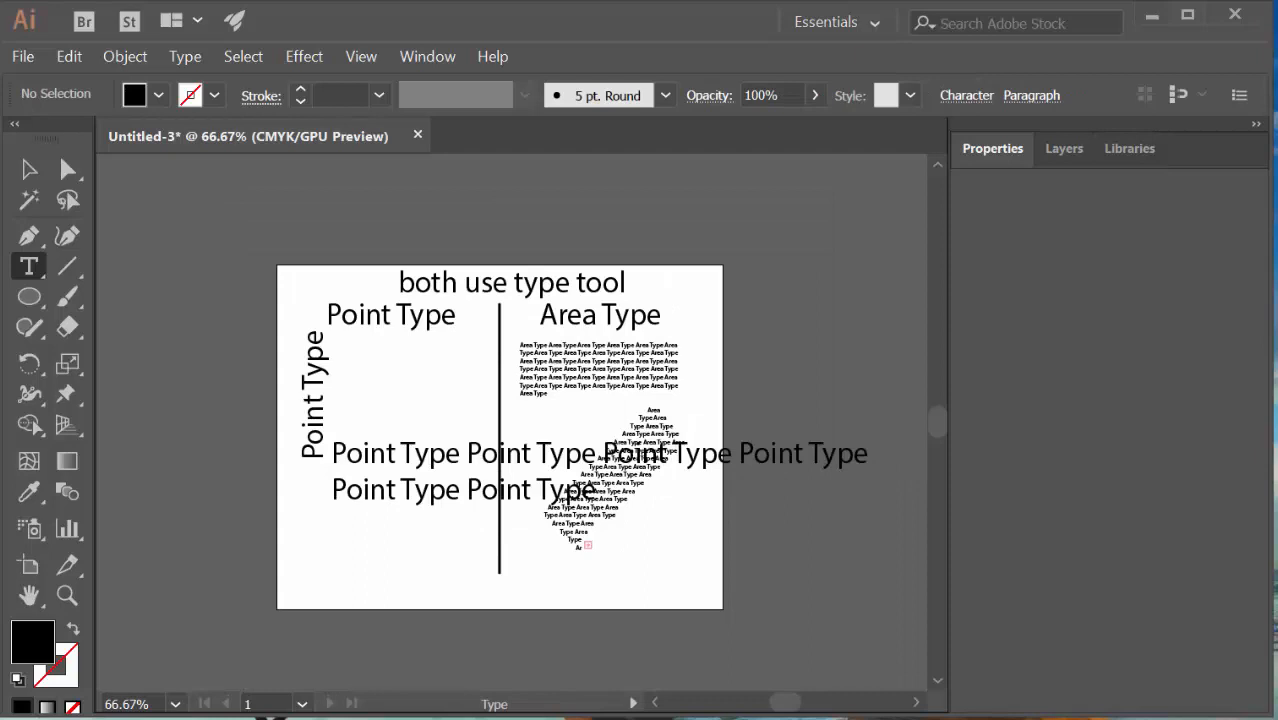
left_click(28, 170)
left_click(860, 460)
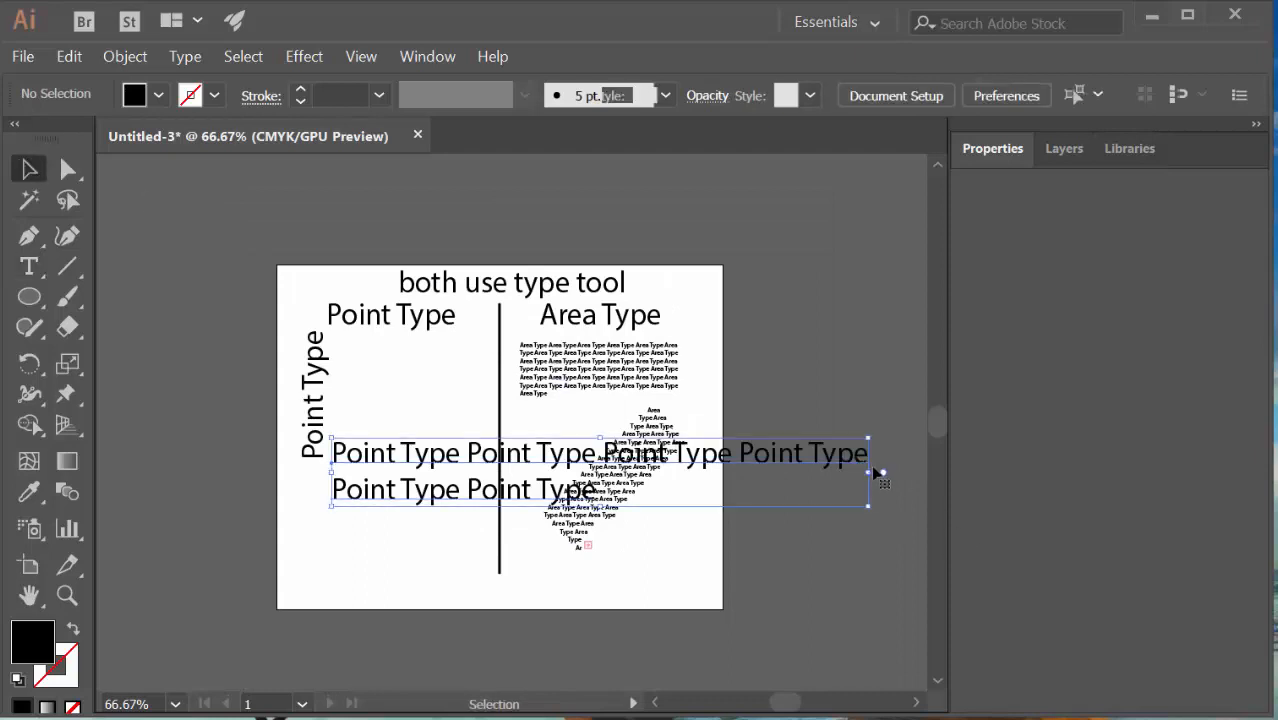
left_click_drag(872, 472, 451, 566)
Shrink the upper area type frame so its last lines are cut off, and scale the two-line point type block smaller
left_click(584, 394)
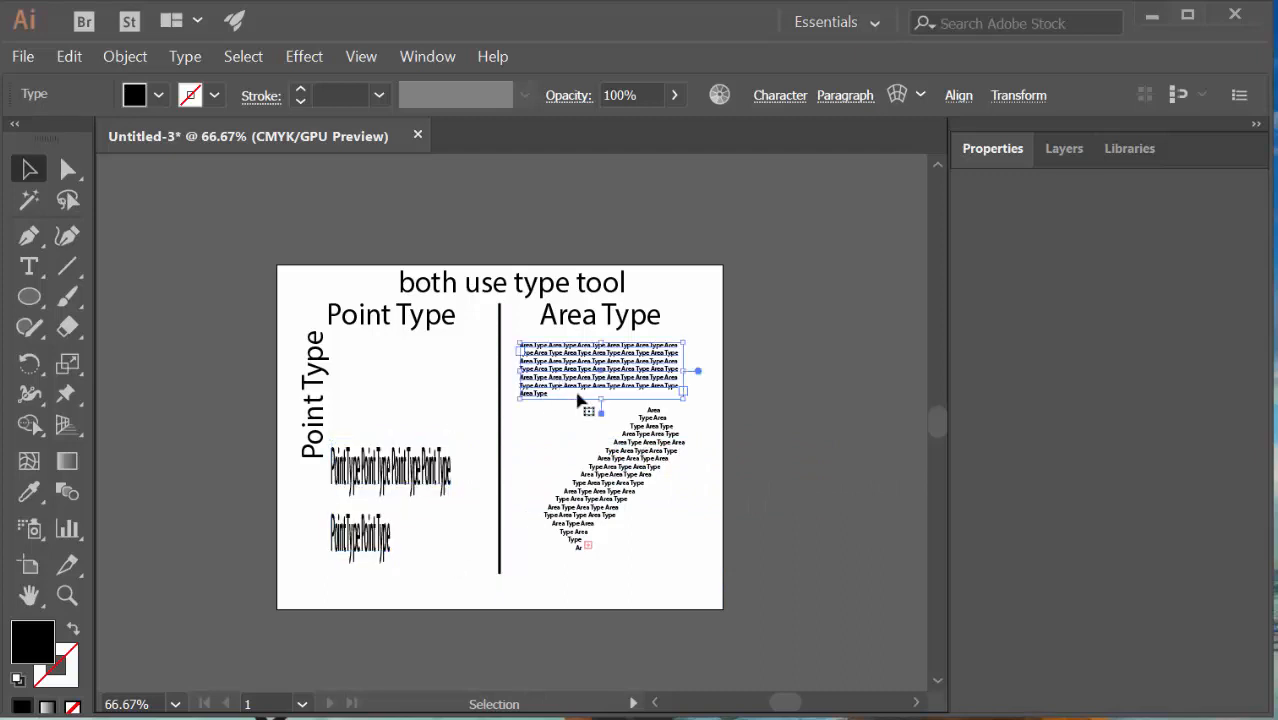
mouse_move(684, 397)
left_mouse_down()
mouse_move(688, 446)
mouse_move(682, 388)
left_mouse_up()
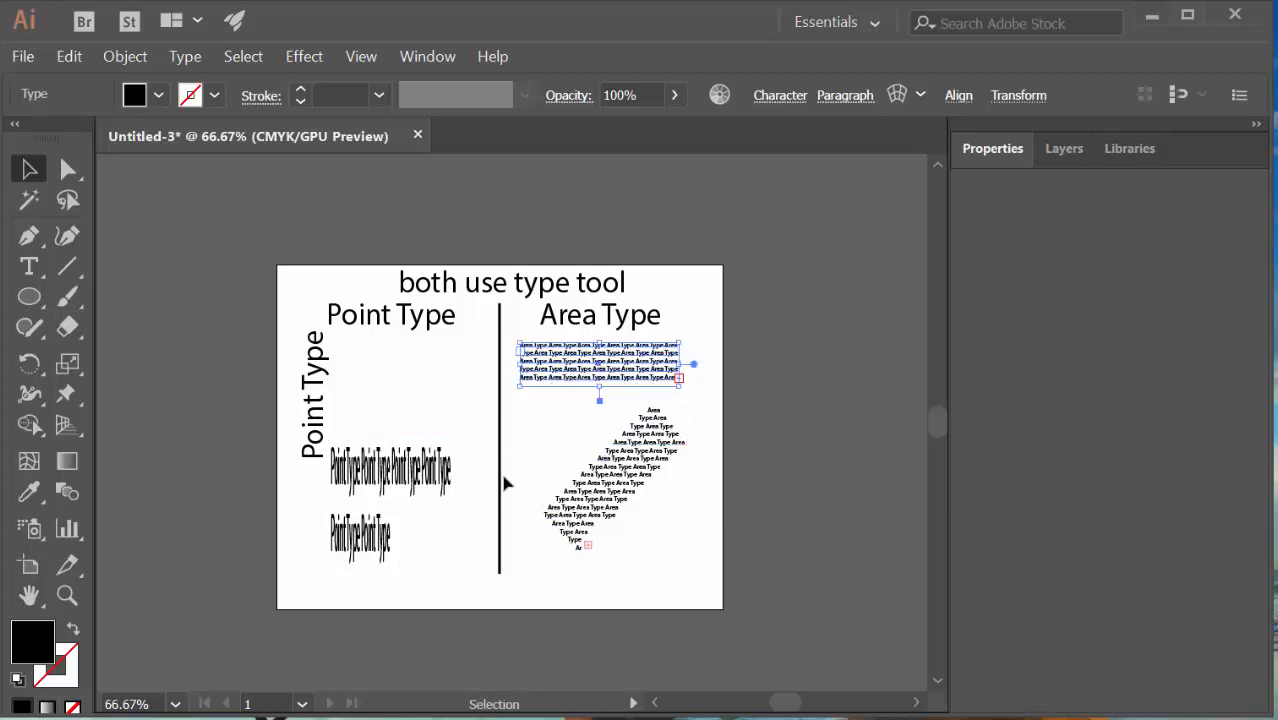
left_click(378, 532)
left_click_drag(450, 563, 290, 516)
key("ctrl+z")
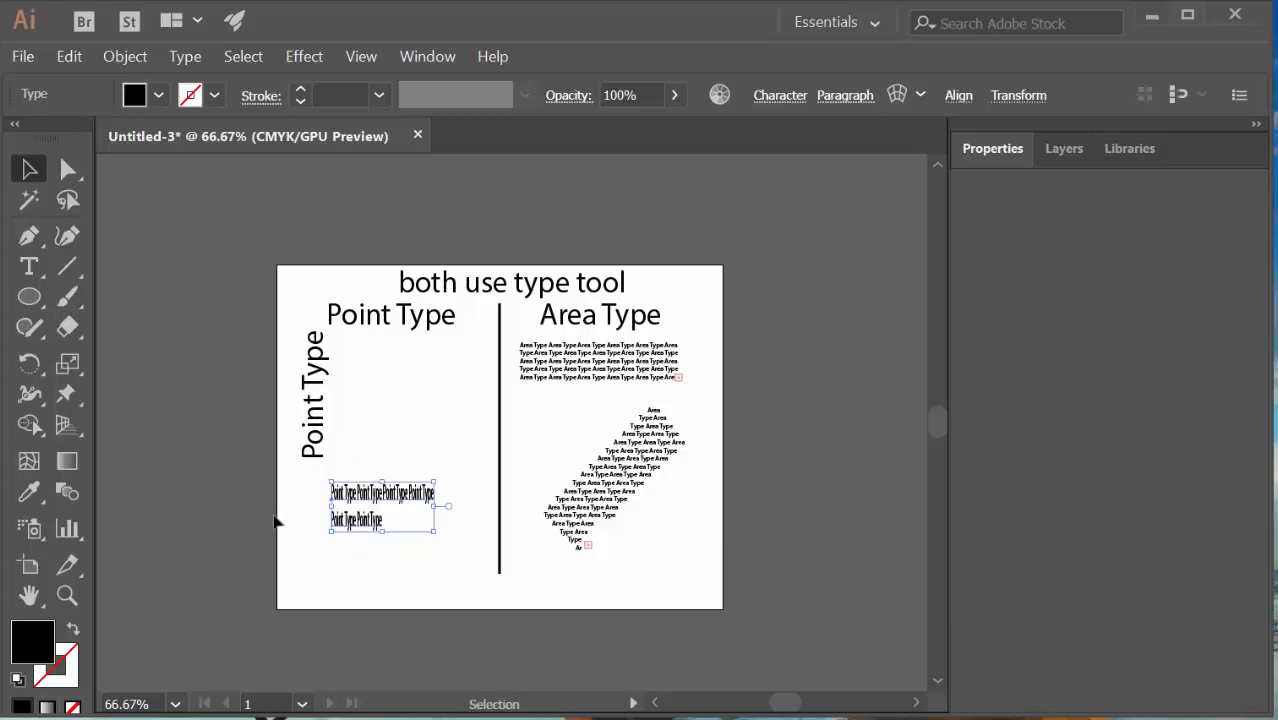
Convert the two-line point type block to area type and resize its frame slightly wider and shorter
left_click(67, 595)
left_click_drag(411, 525, 294, 371)
left_click_drag(135, 270, 275, 372)
left_click(29, 172)
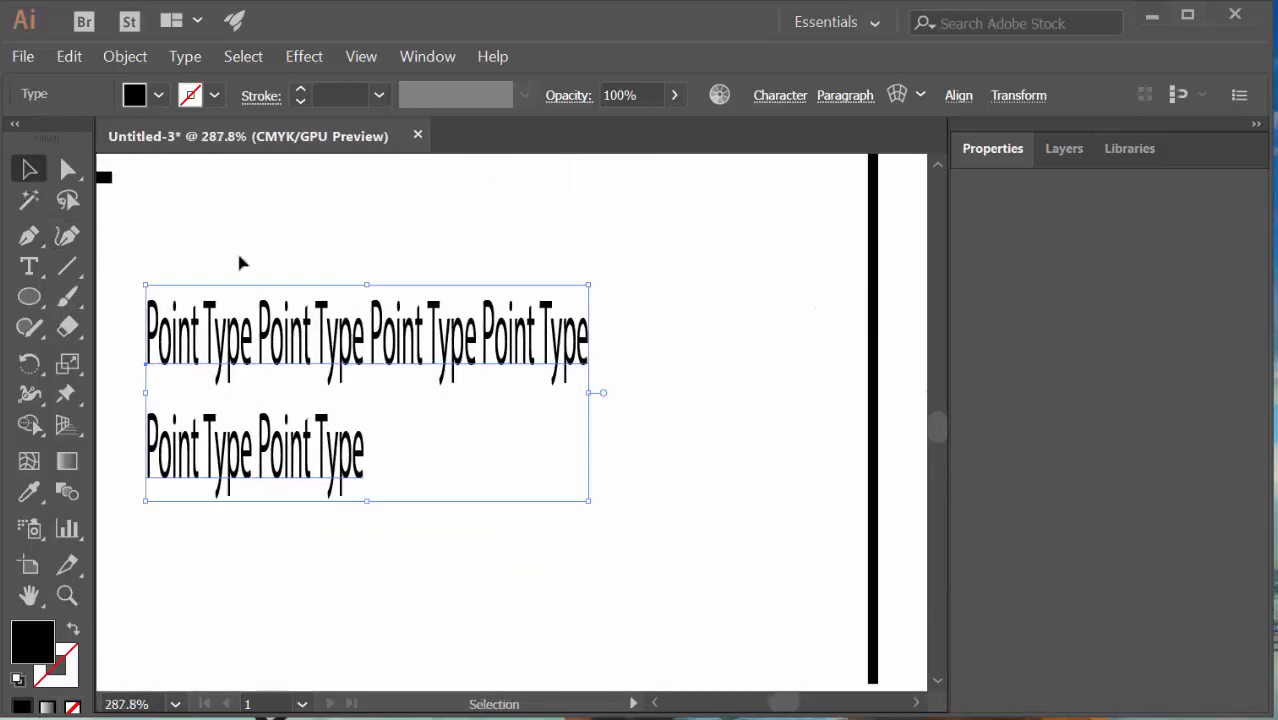
double_click(603, 396)
left_click_drag(588, 504, 620, 484)
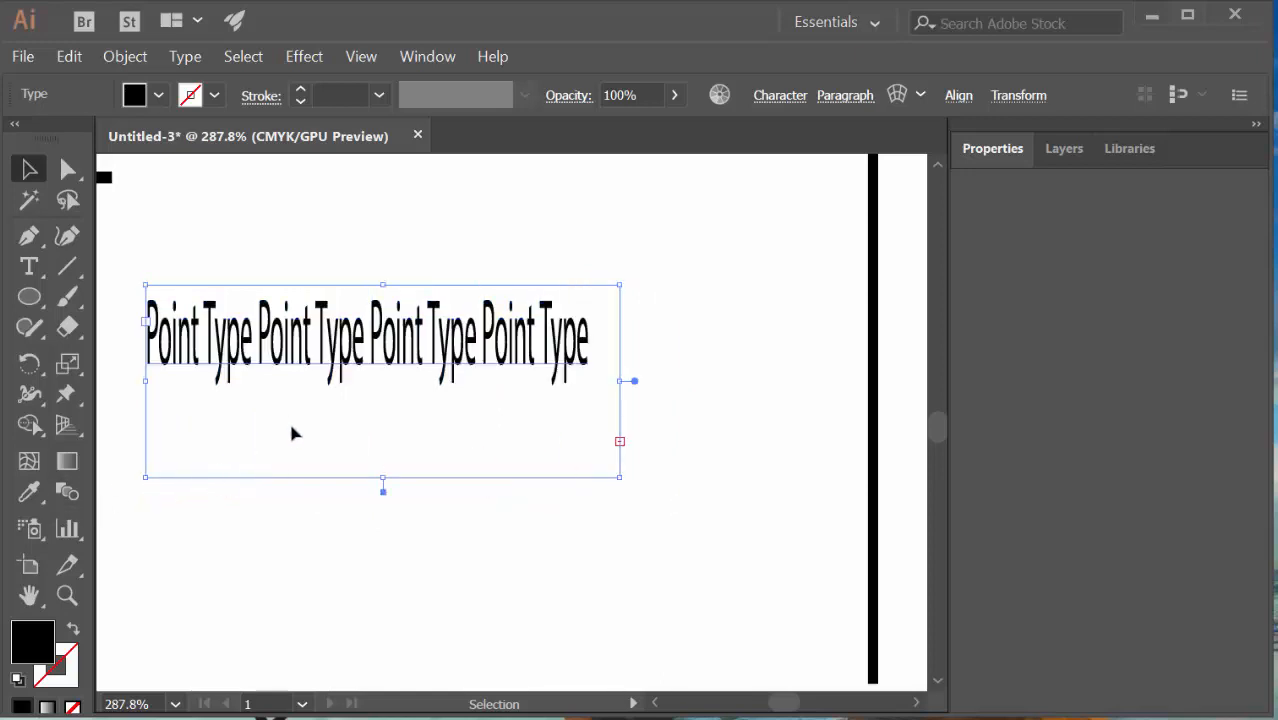
Try to convert the resized area type frame back to point type, but decline losing the overset text
double_click(633, 382)
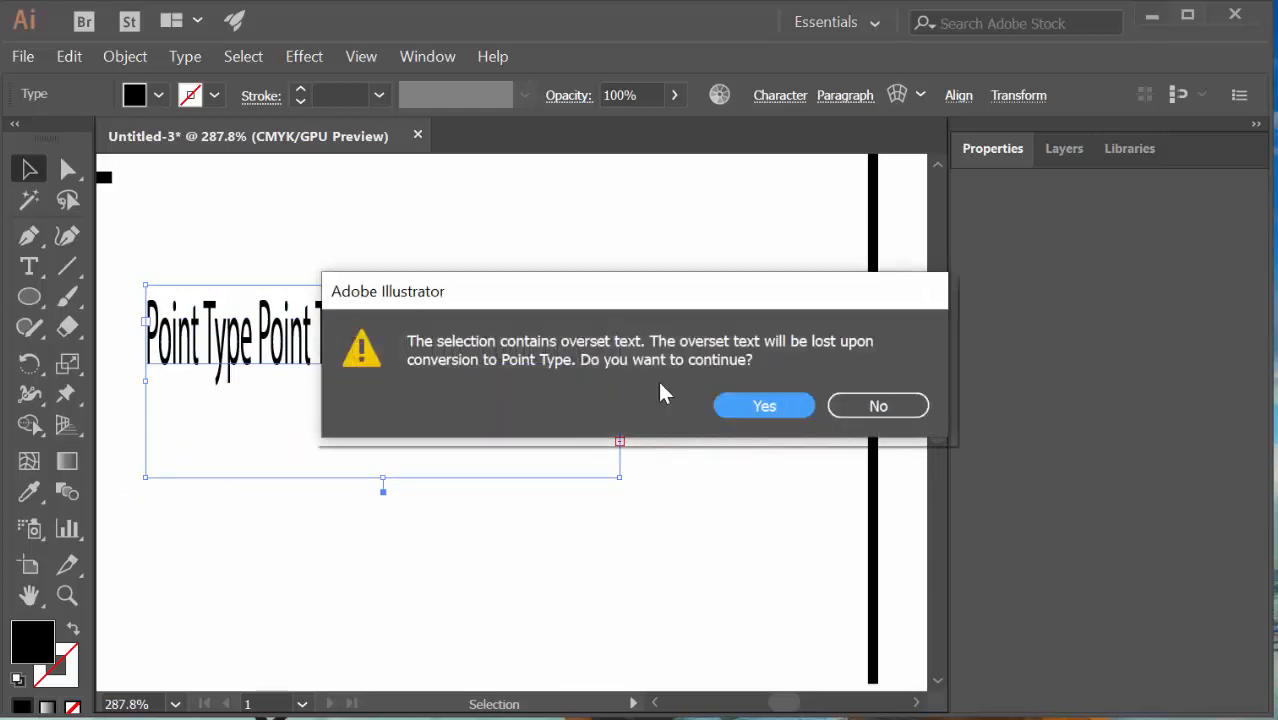
left_click(876, 404)
double_click(30, 593)
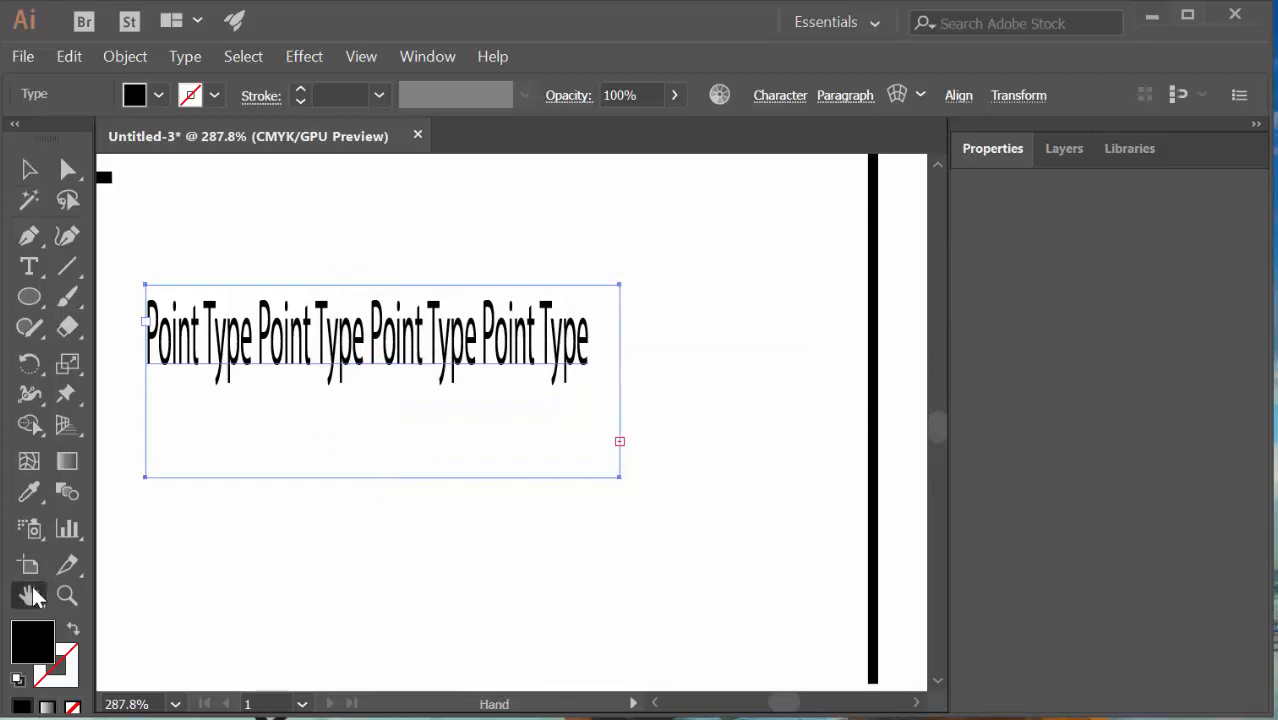